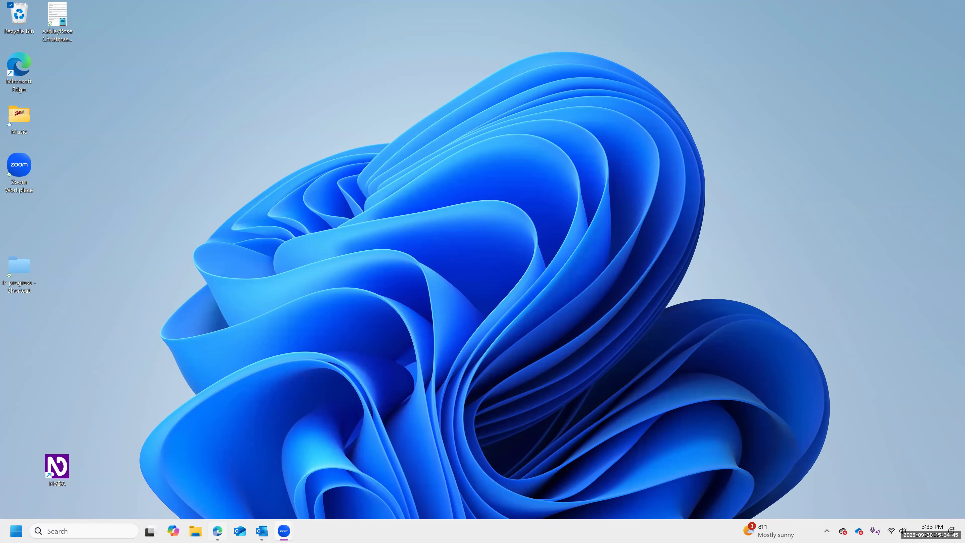
# Turn on the Narrator screen reader and switch to the open Microsoft Edge window
pyautogui.press('ctrl+super+Return')
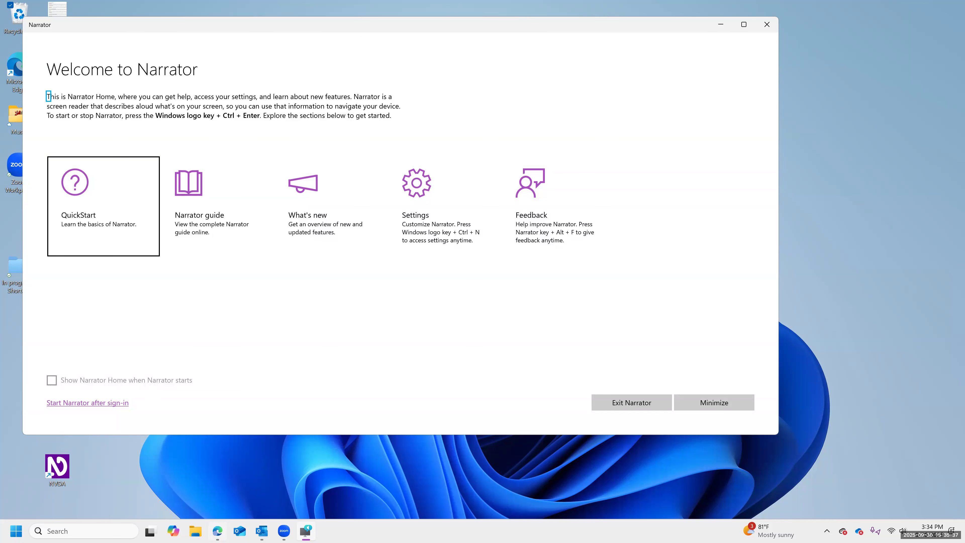
pyautogui.press('super+r')
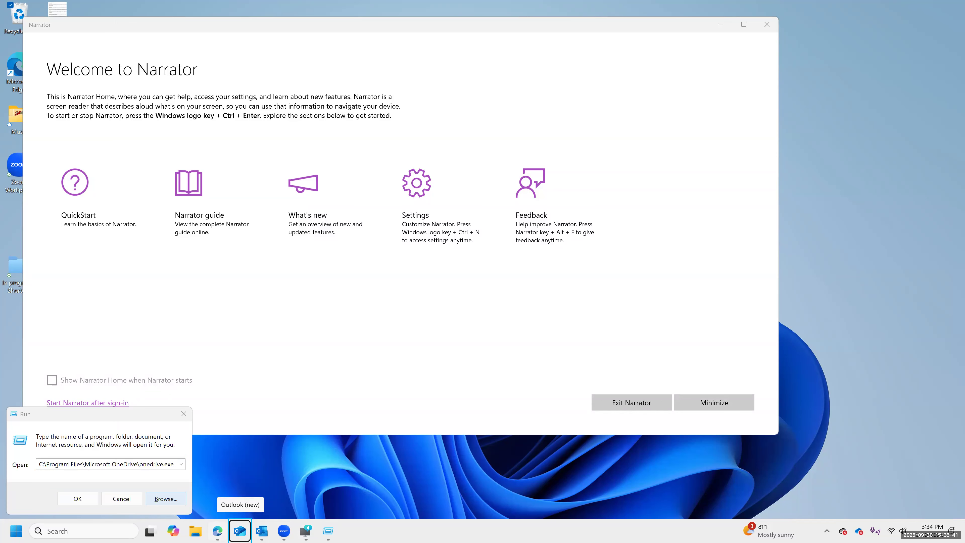
pyautogui.moveTo(284, 531)
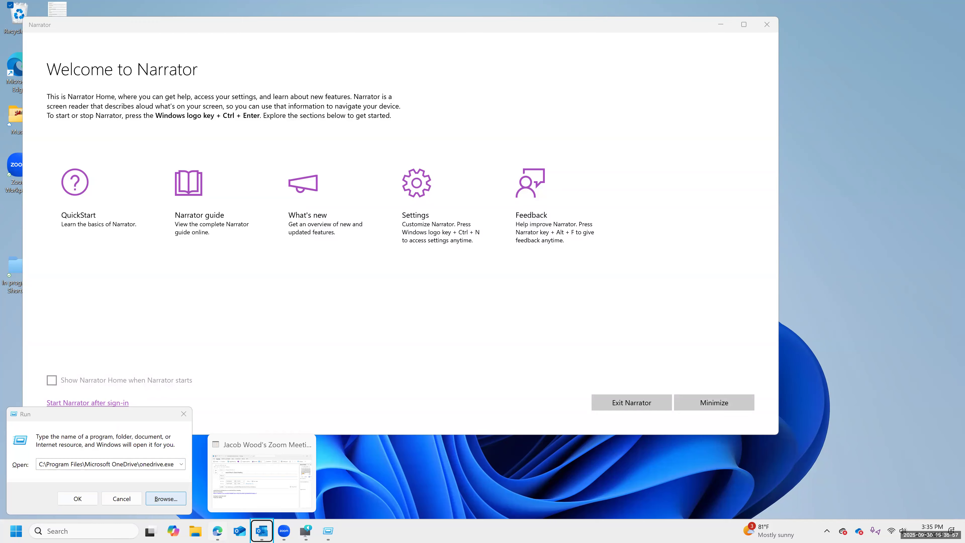
pyautogui.press('Left')
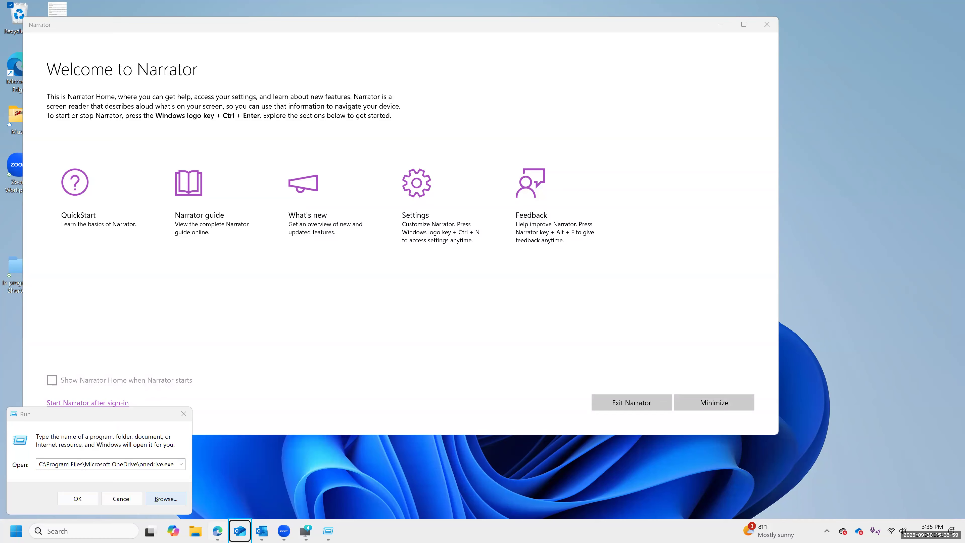
pyautogui.press('Left')
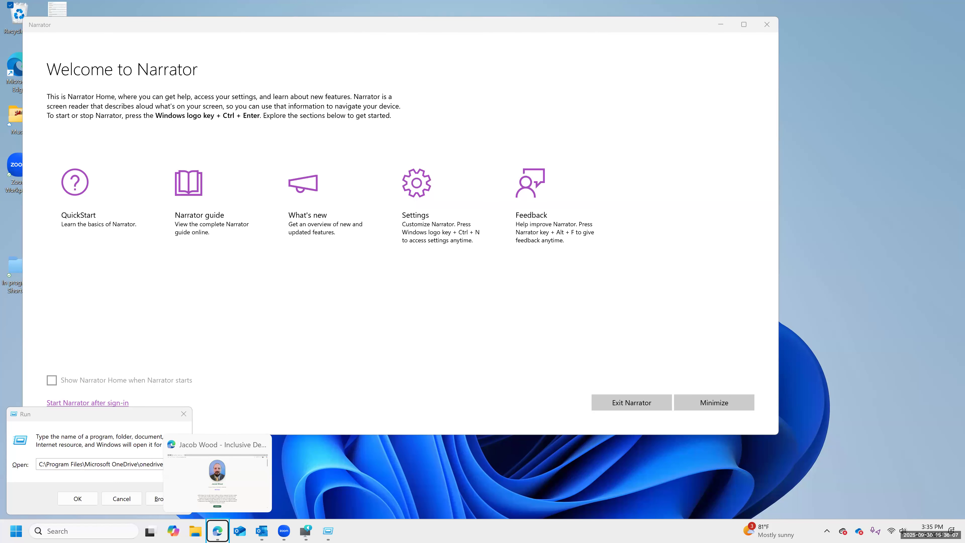
pyautogui.press('Return')
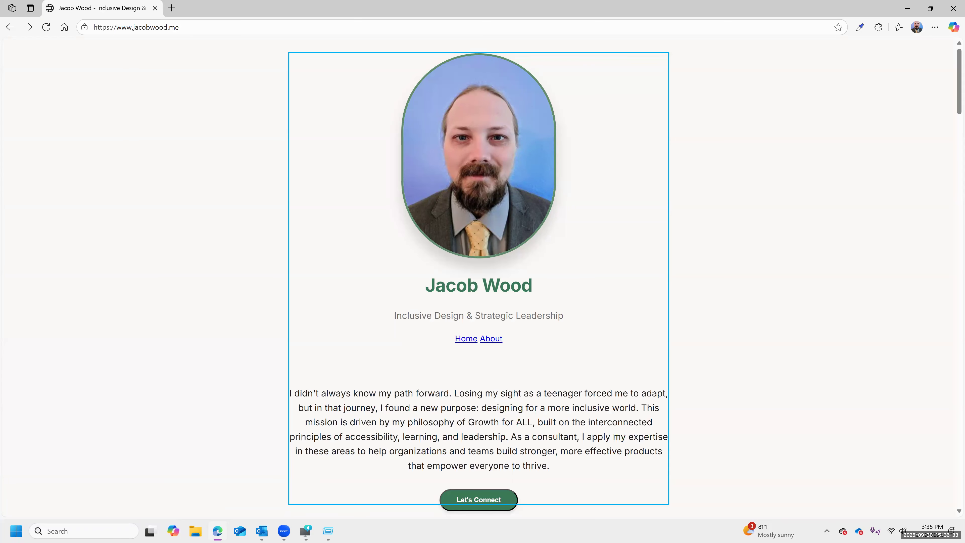
pyautogui.hotkey('ctrl', 'l')
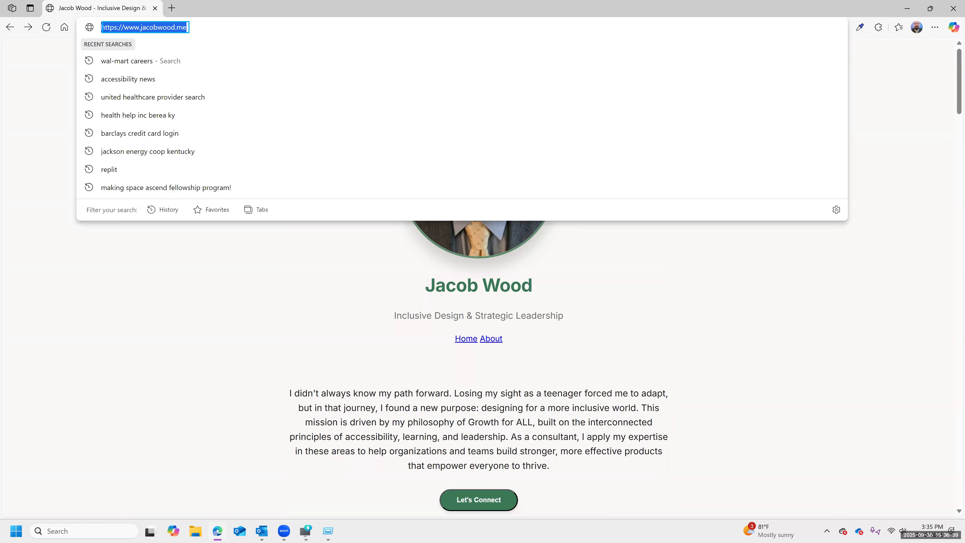
pyautogui.write('WWW.NVA')
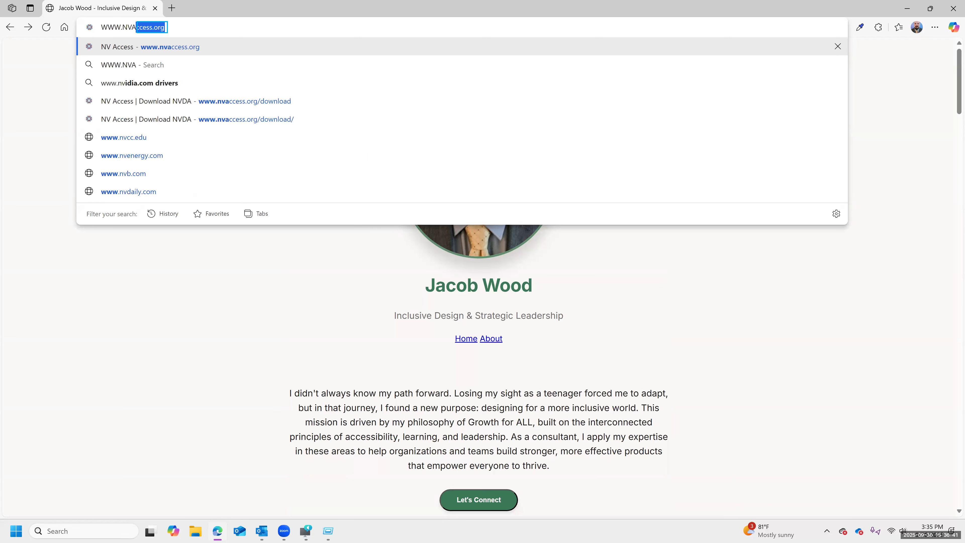
pyautogui.write('C')
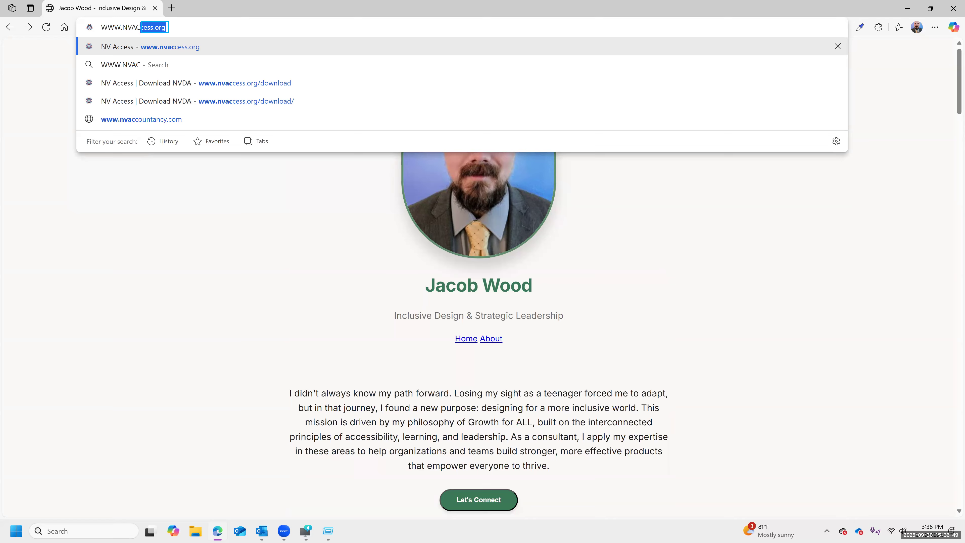
pyautogui.press('Return')
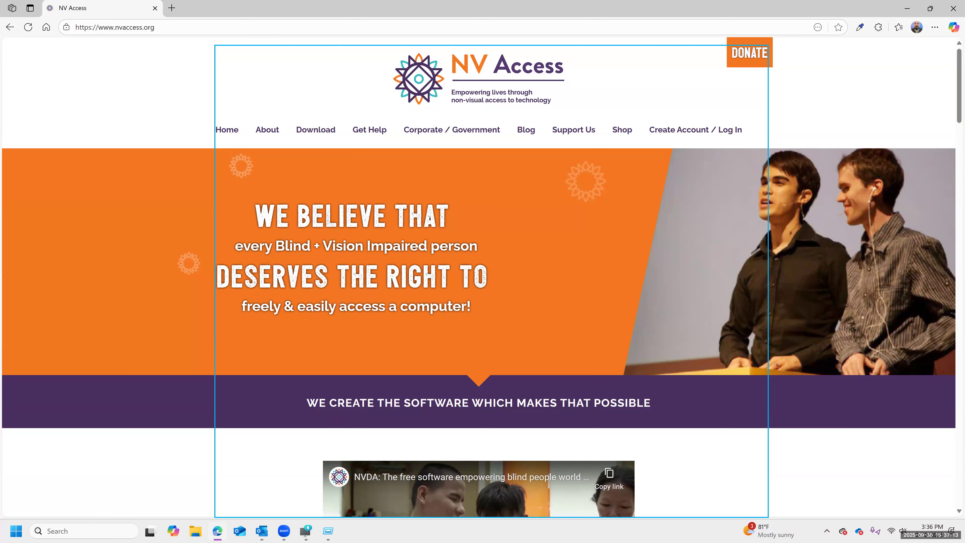
# Open the Download page from the NV Access site navigation
pyautogui.press('Tab')
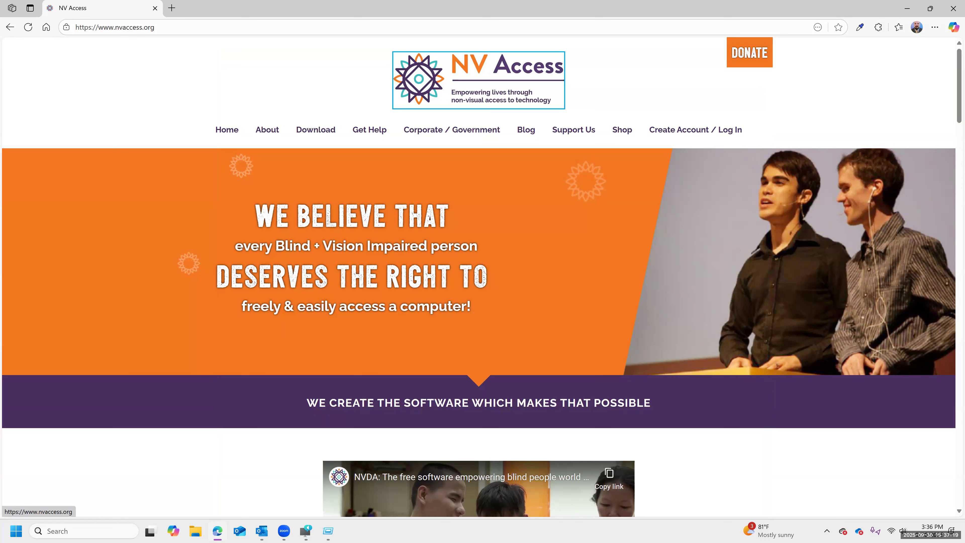
pyautogui.press('Tab')
pyautogui.press('Tab')
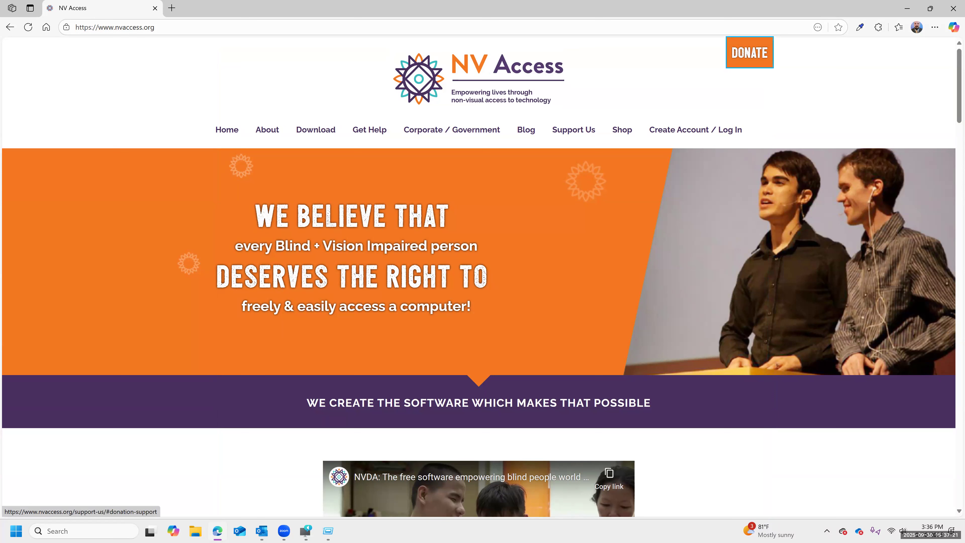
pyautogui.press('Tab')
pyautogui.press('Tab')
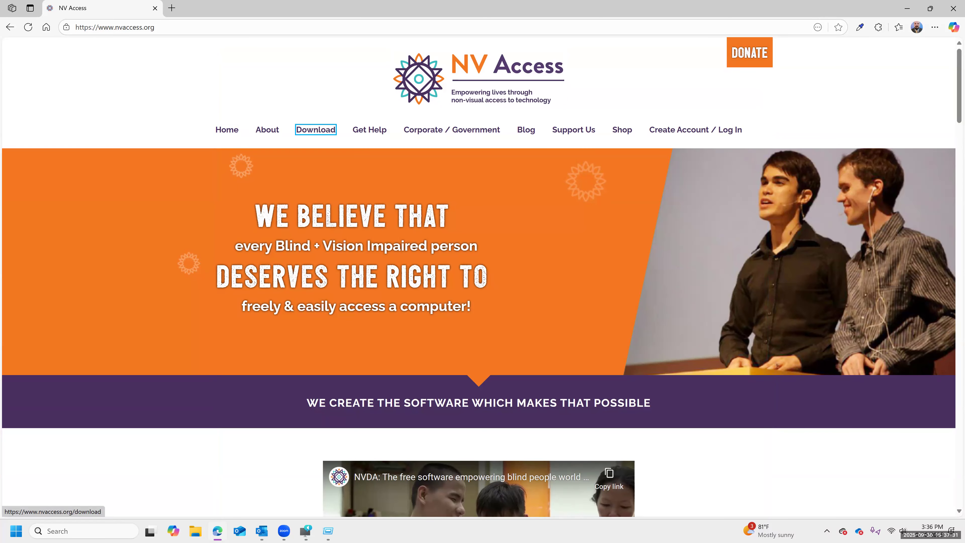
pyautogui.press('Return')
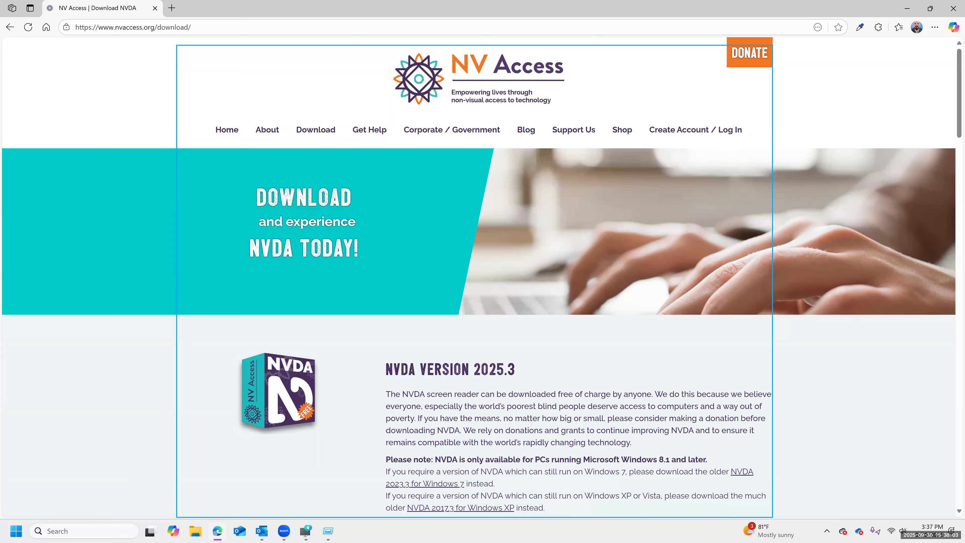
# Read the NVDA version 2025.3 description and the notes on supported and older Windows versions
pyautogui.press('Down')
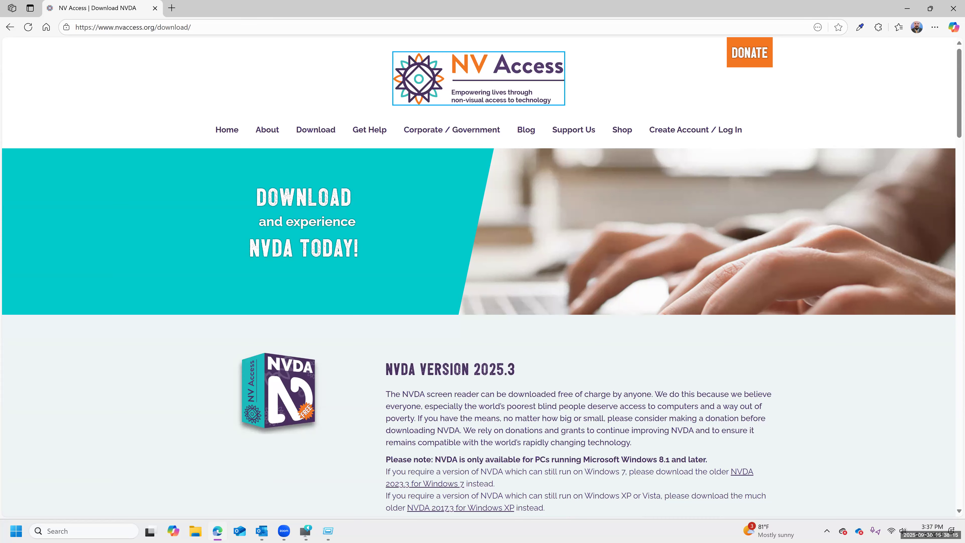
pyautogui.press('h')
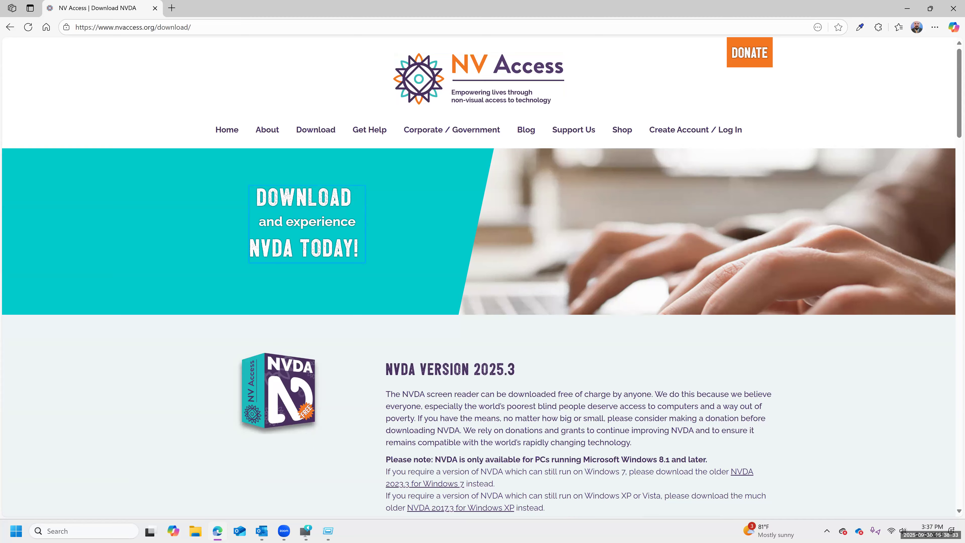
pyautogui.press('ctrl')
pyautogui.hotkey('ctrl', 'Right')
pyautogui.hotkey('ctrl', 'Right')
pyautogui.hotkey('ctrl', 'Right')
pyautogui.press('Down')
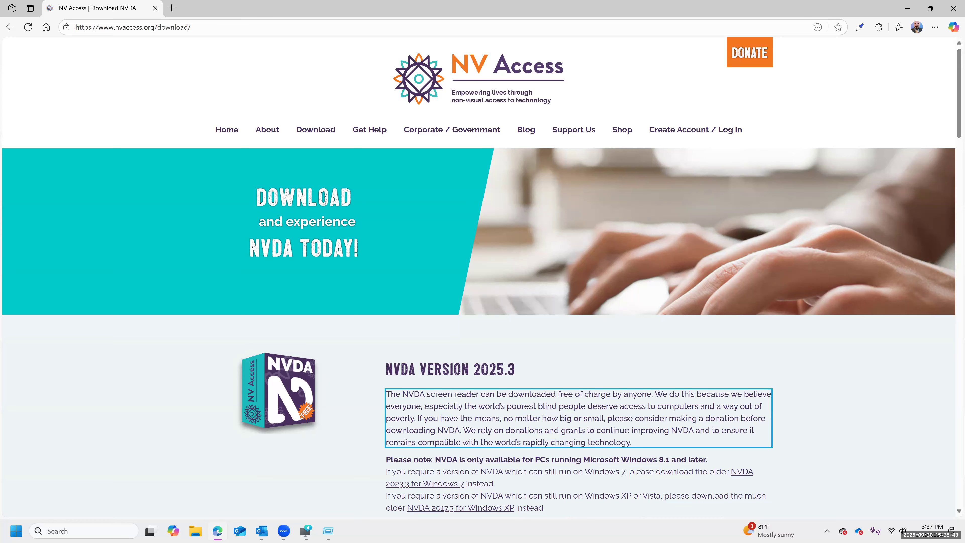
pyautogui.press('Down')
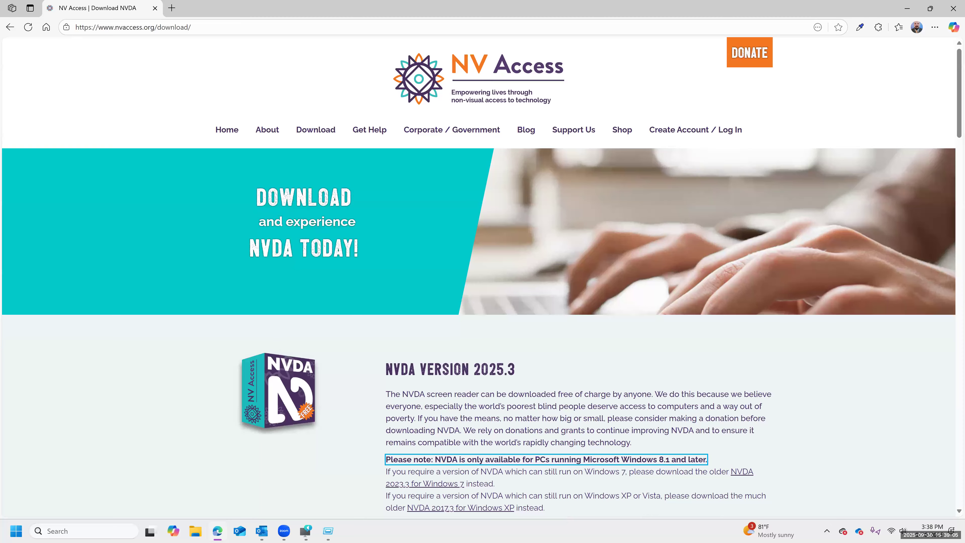
pyautogui.press('Down')
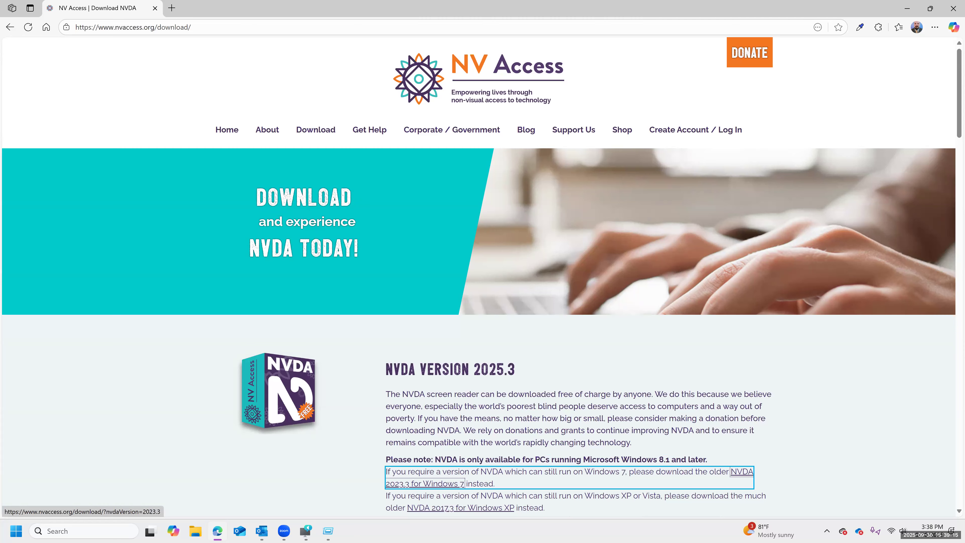
pyautogui.press('Tab')
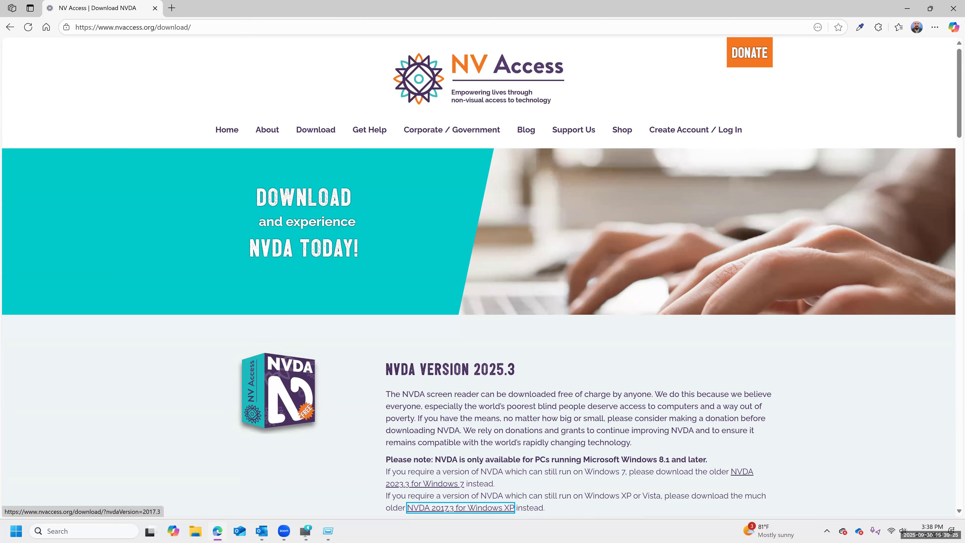
# Download the NVDA 2025.3 installer, leaving the donation skipped
pyautogui.press('k')
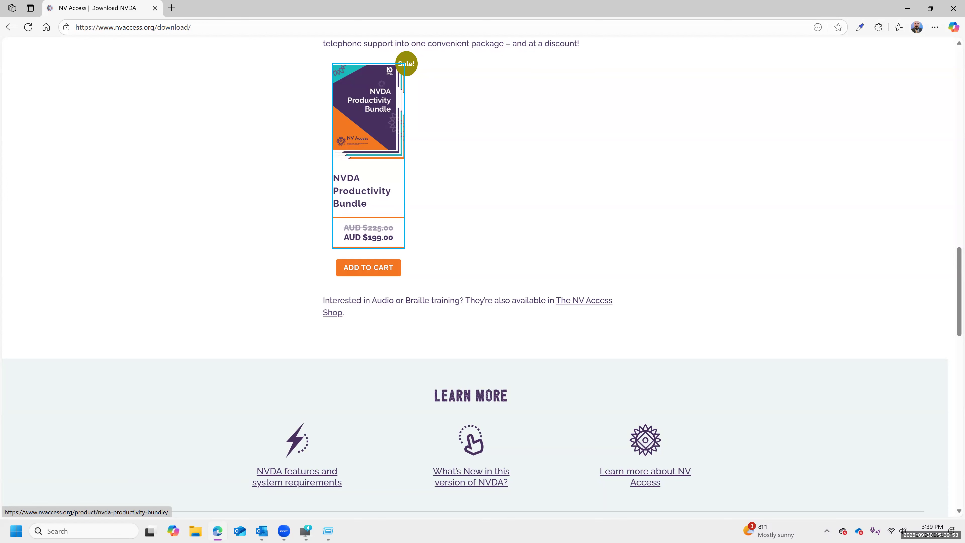
pyautogui.hotkey('shift', 'Tab')
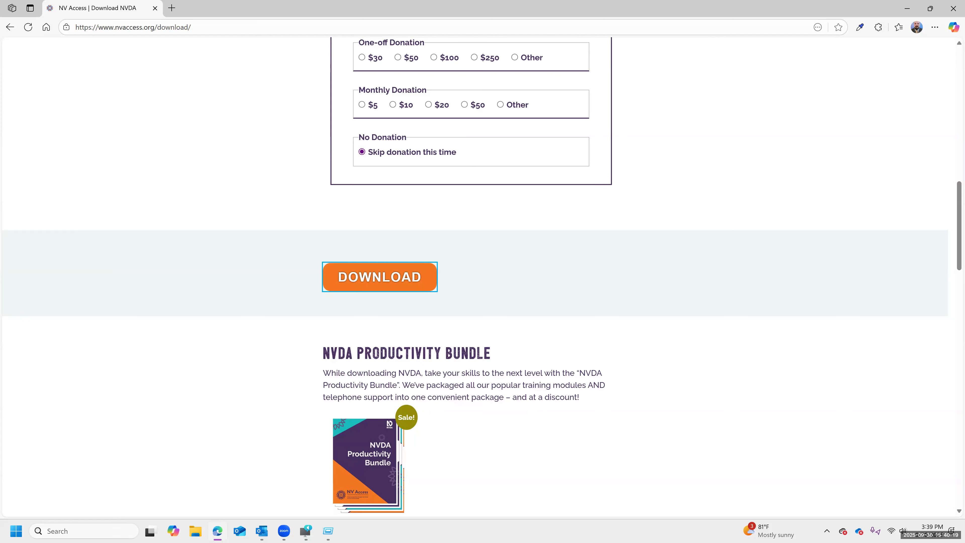
pyautogui.press('Return')
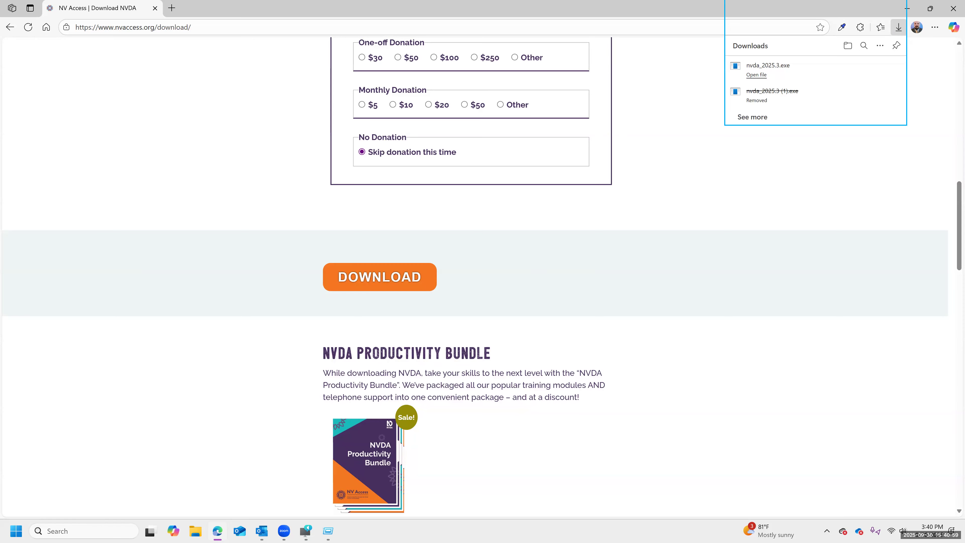
# Open the folder of downloaded files from the browser and launch nvda_2025.3.exe
pyautogui.press('Tab')
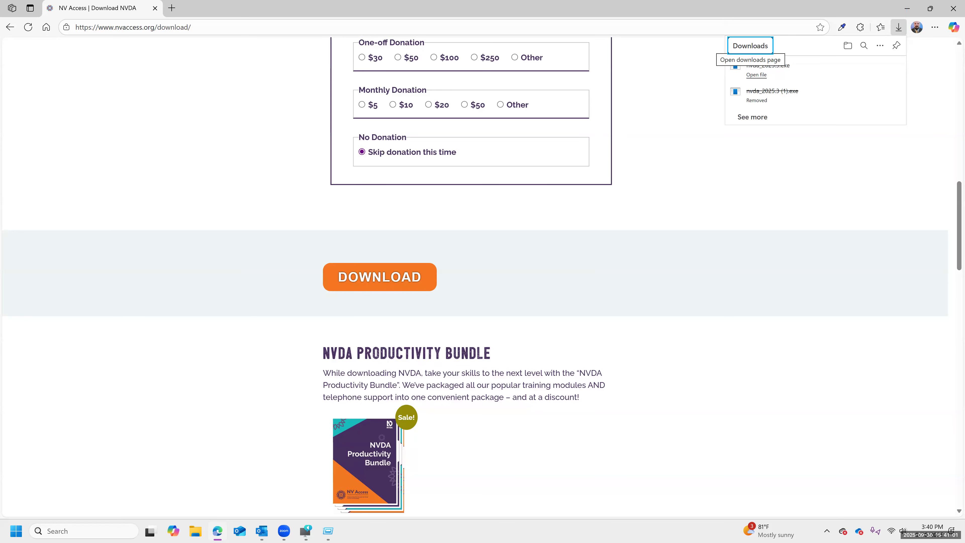
pyautogui.press('Tab')
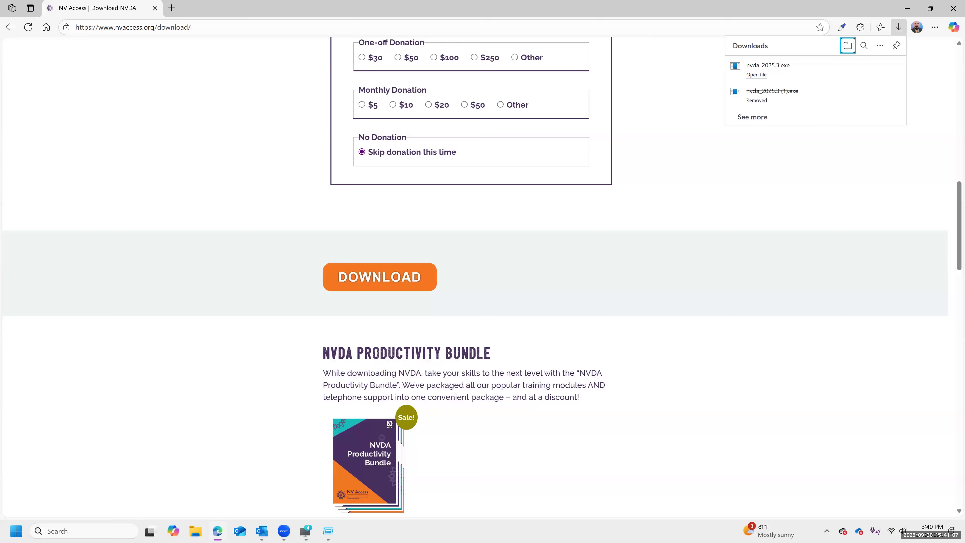
pyautogui.press('Return')
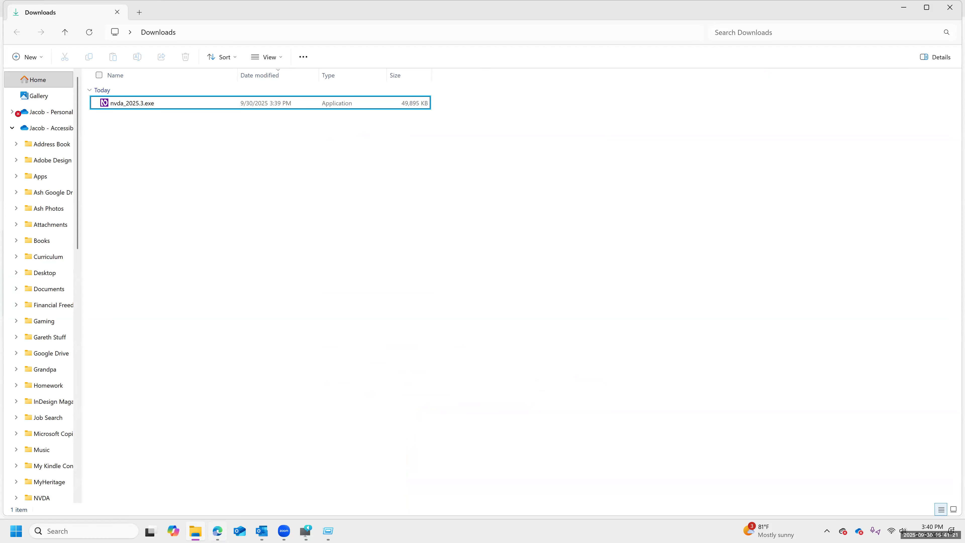
pyautogui.press('space')
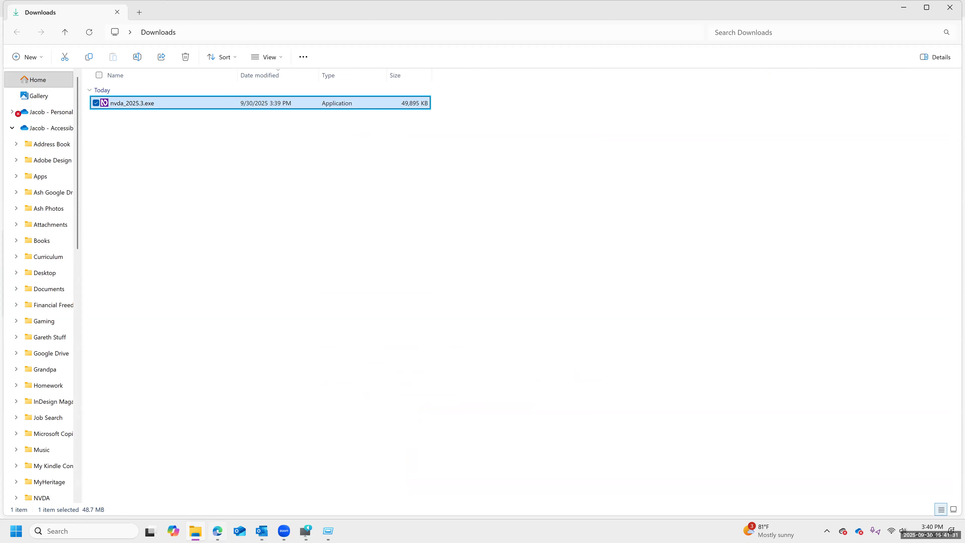
pyautogui.press('Return')
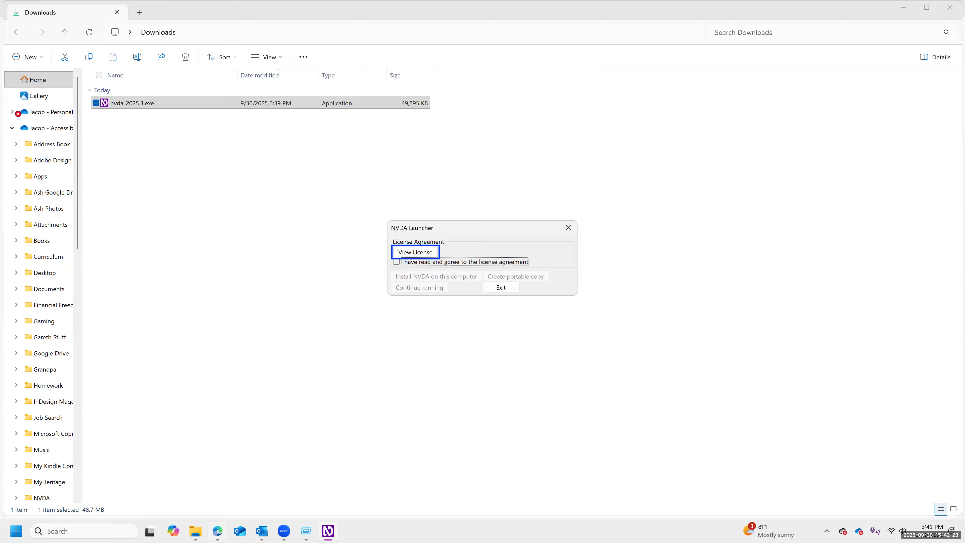
# Agree to the license agreement in the NVDA Launcher and choose to create a portable copy
pyautogui.press('Tab')
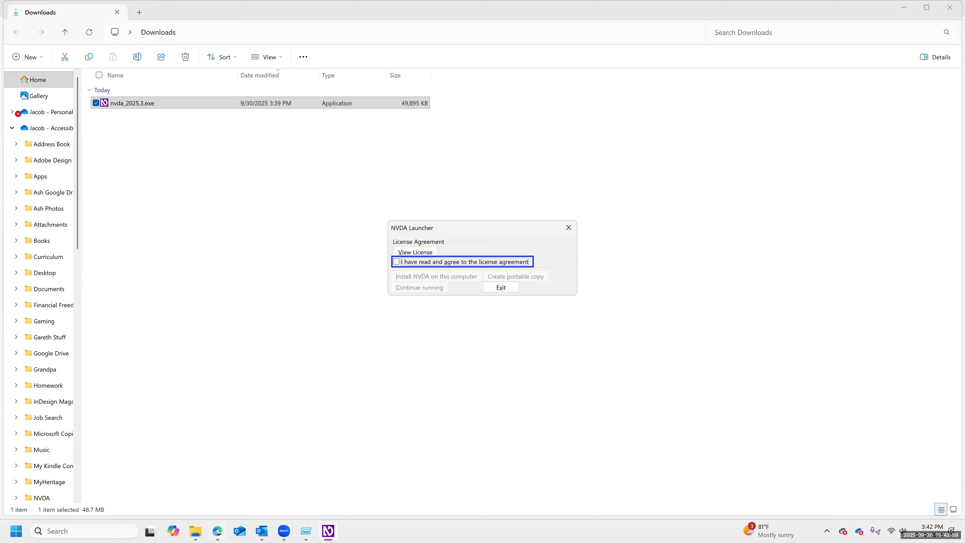
pyautogui.press('space')
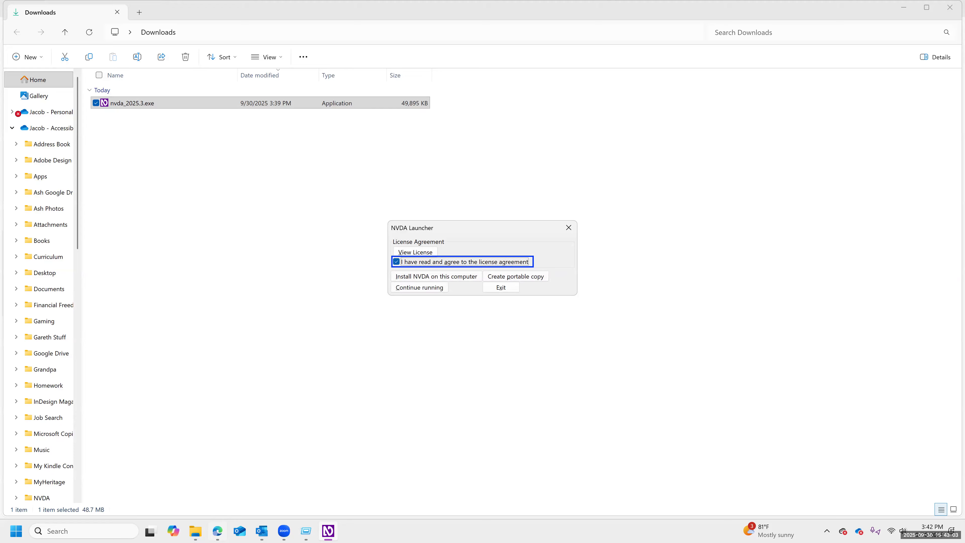
pyautogui.press('Tab')
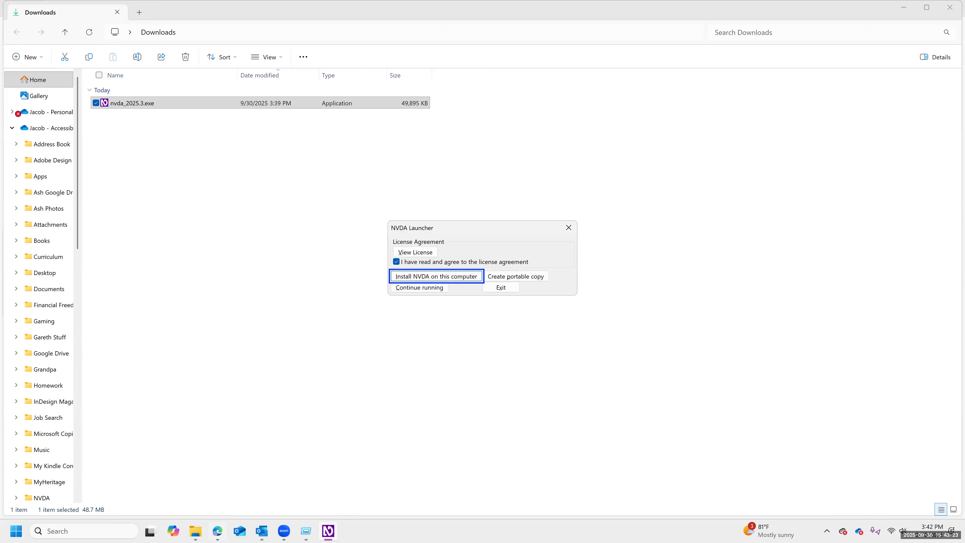
pyautogui.press('Tab')
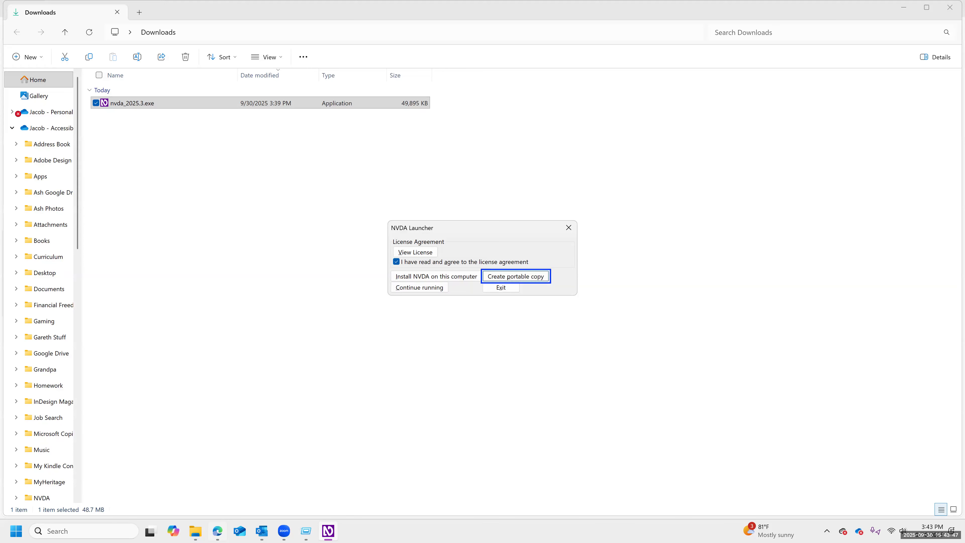
pyautogui.press('Return')
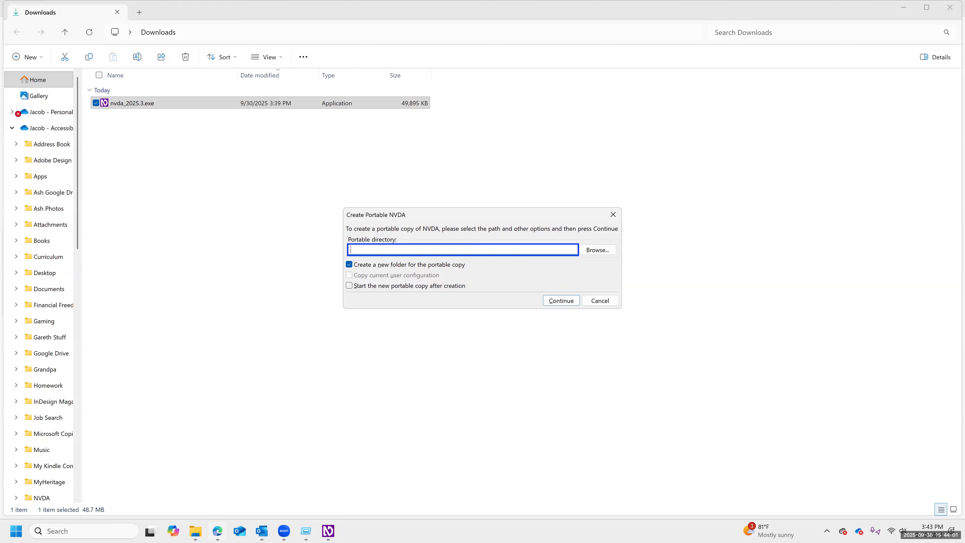
# Browse for the portable directory and move to the folder tree of the selection dialog
pyautogui.press('Tab')
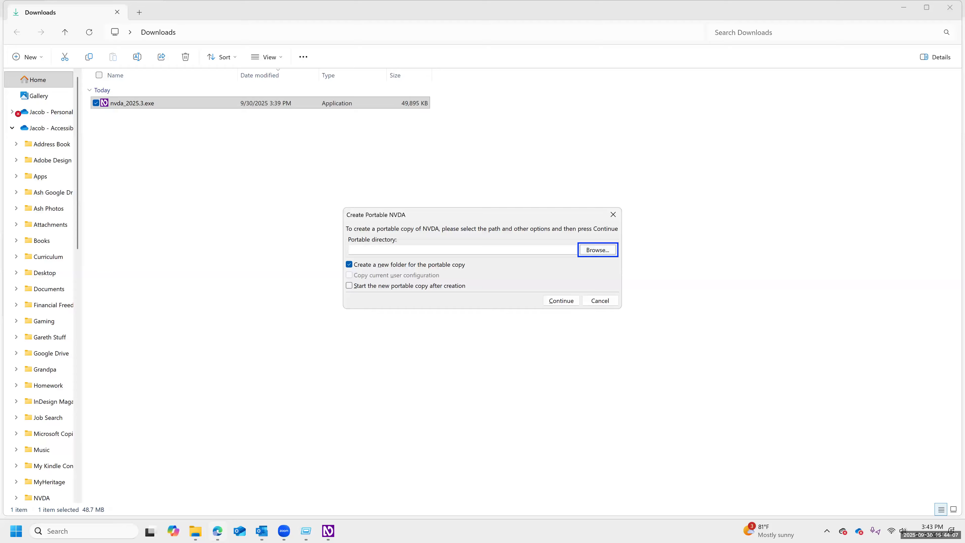
pyautogui.press('Return')
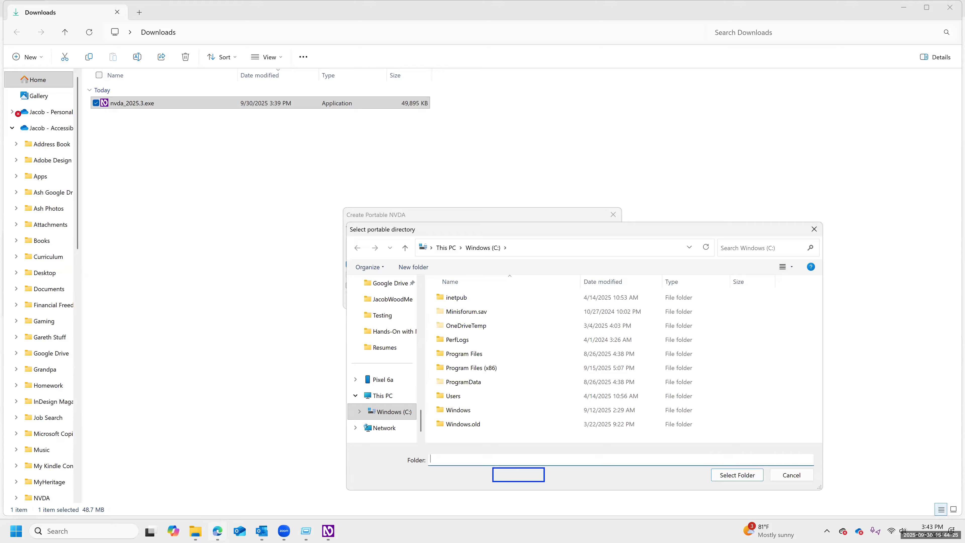
pyautogui.hotkey('shift', 'Tab')
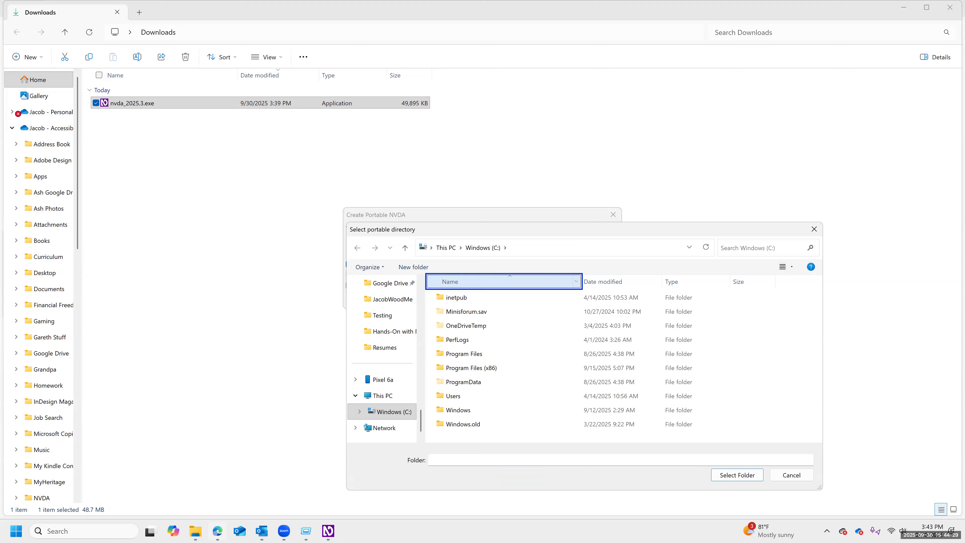
pyautogui.hotkey('shift', 'Tab')
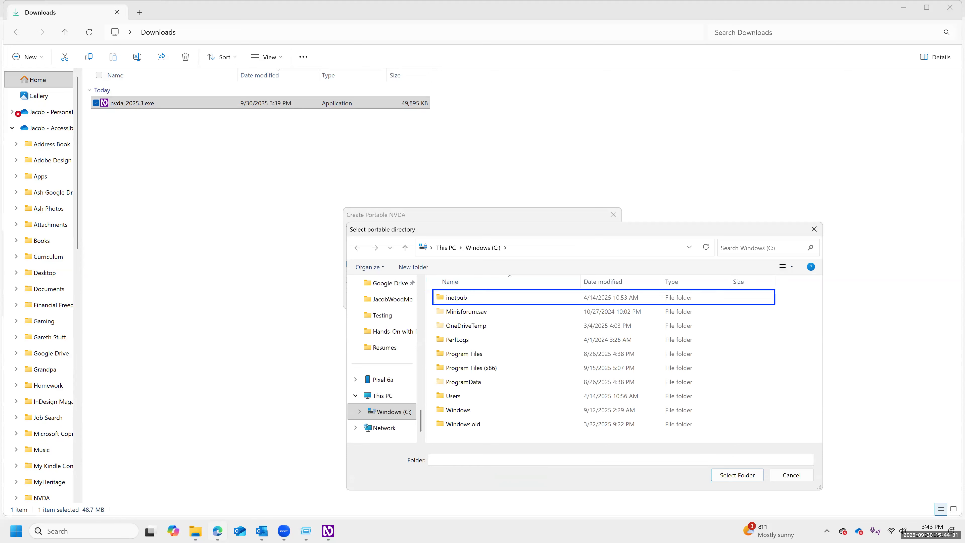
pyautogui.hotkey('shift', 'Tab')
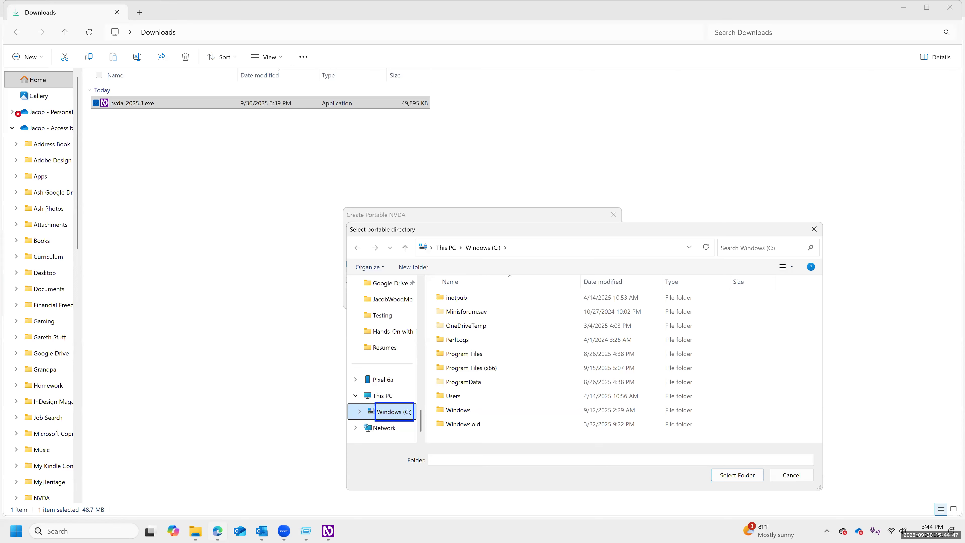
# Choose the pinned Downloads folder as the portable directory for the NVDA copy
pyautogui.write('do')
pyautogui.press('Down')
pyautogui.press('Up')
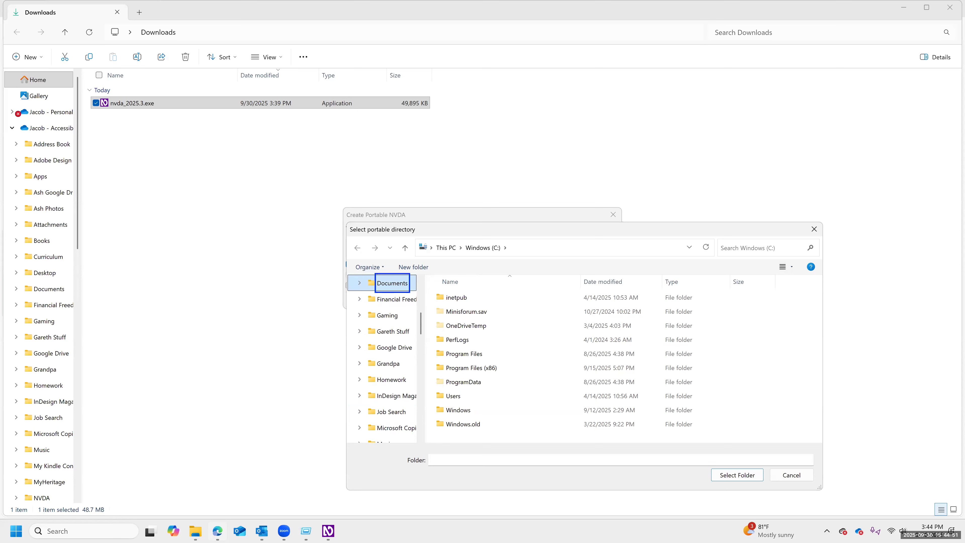
pyautogui.press('Up')
pyautogui.press('Up')
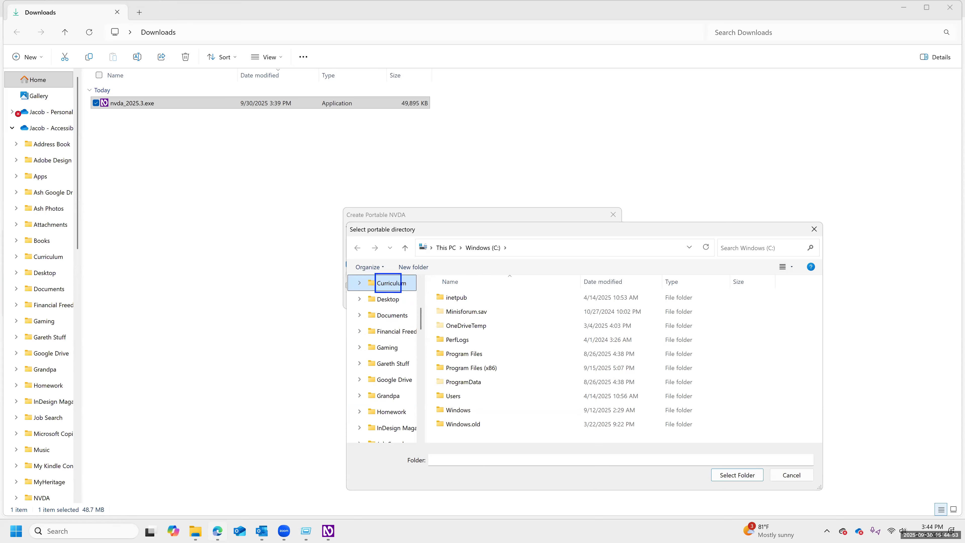
pyautogui.press('Home')
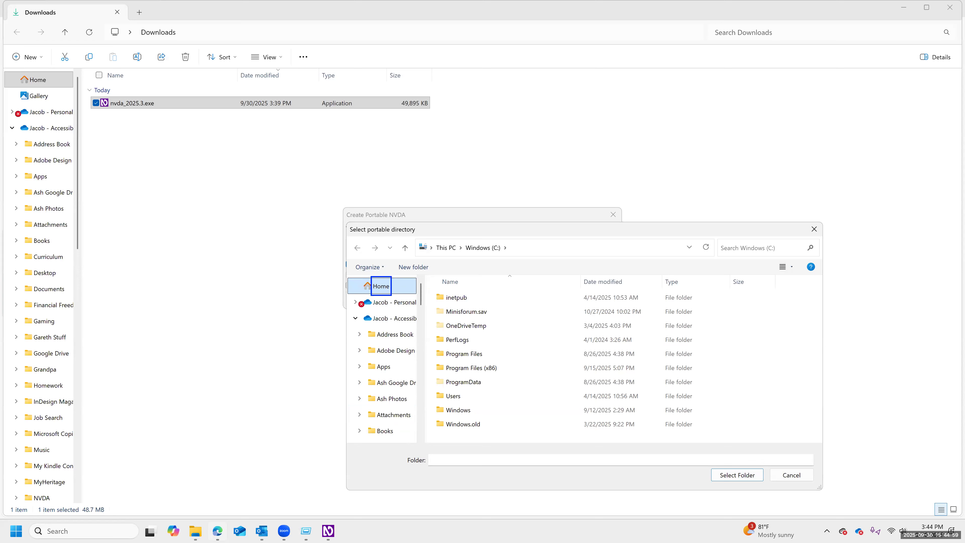
pyautogui.press('d')
pyautogui.press('Down')
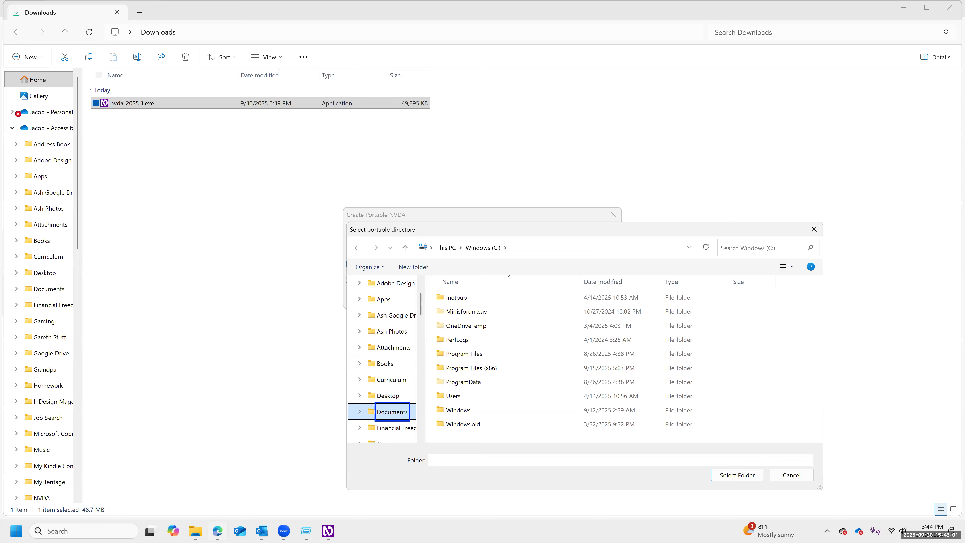
pyautogui.press('d')
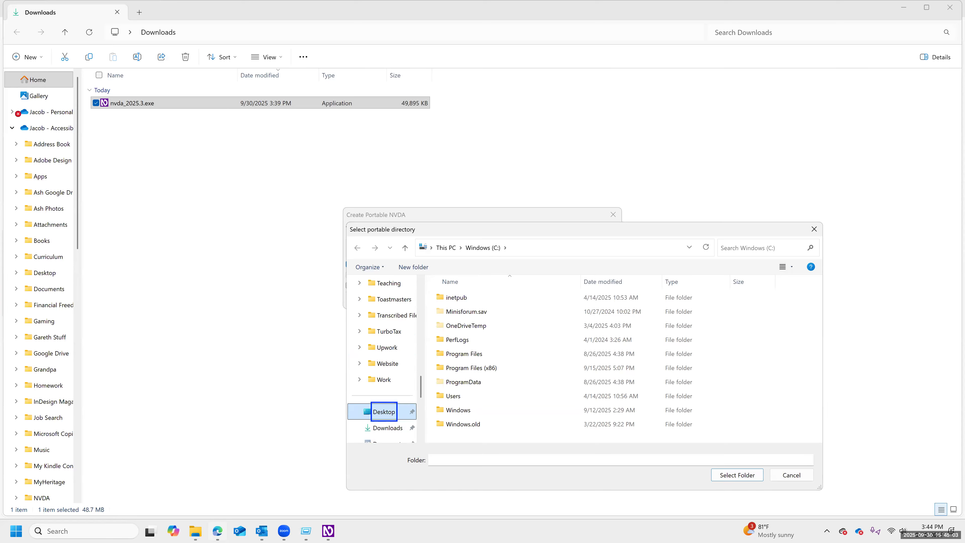
pyautogui.press('Down')
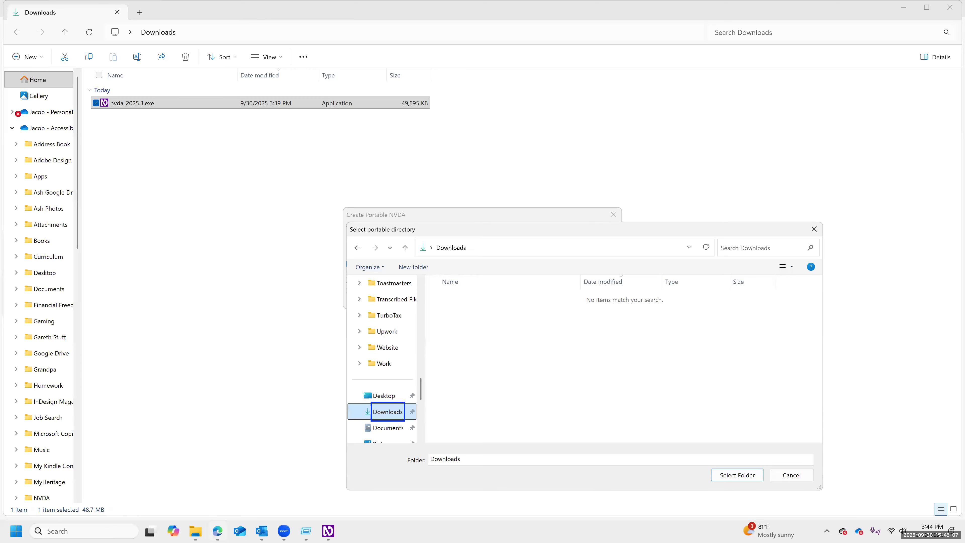
pyautogui.press('Tab')
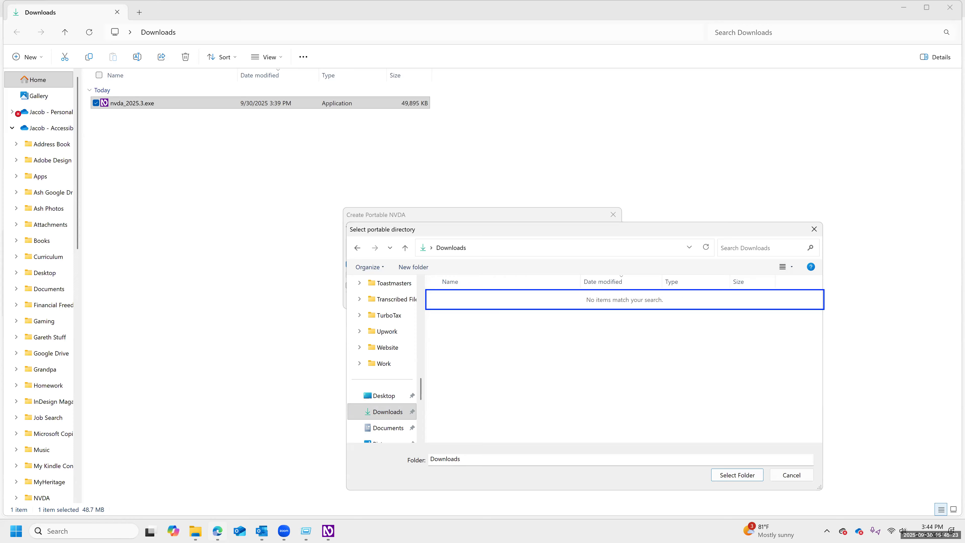
pyautogui.press('Tab')
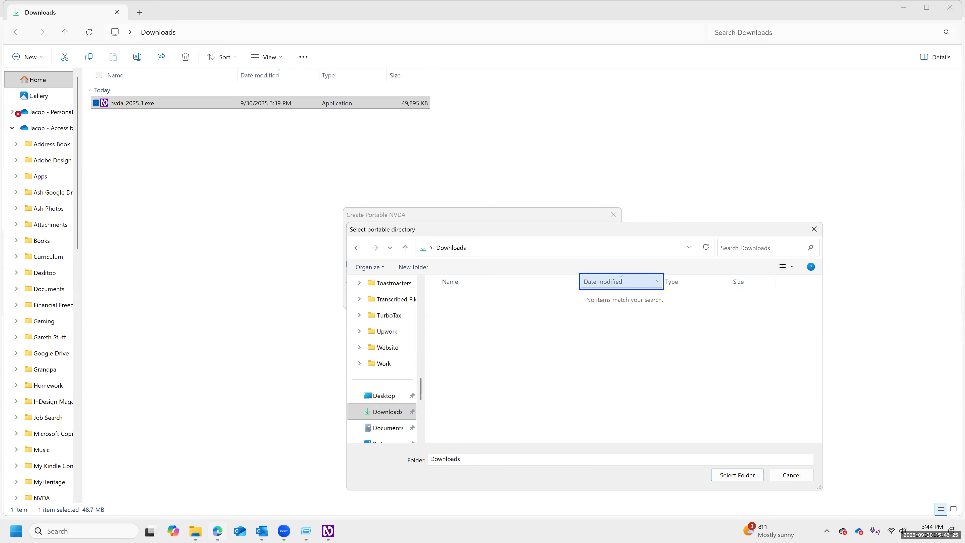
pyautogui.press('Tab')
pyautogui.press('Tab')
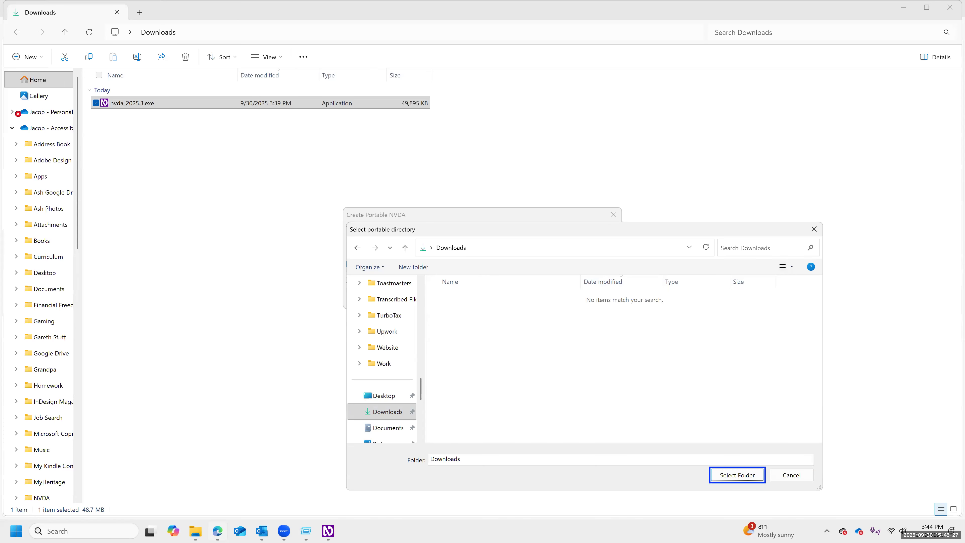
pyautogui.press('Return')
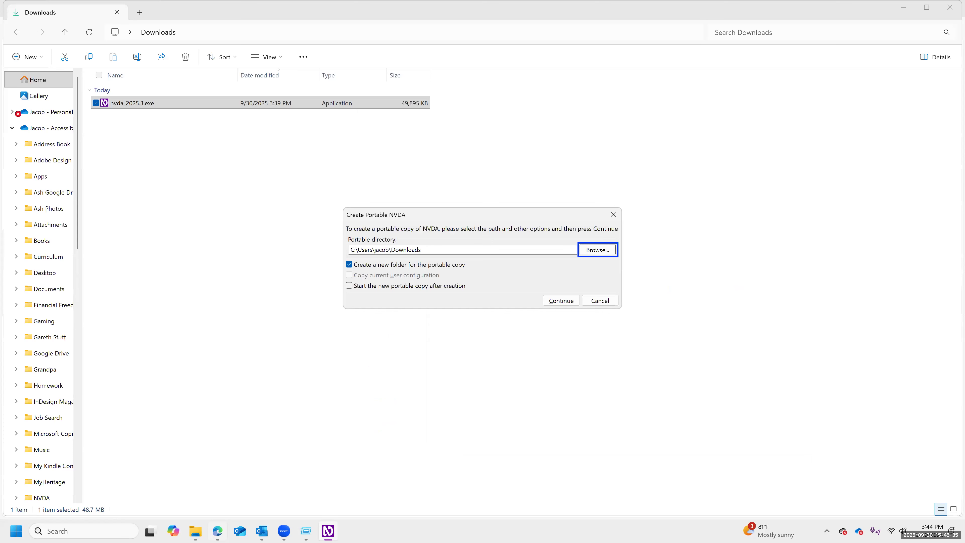
# Create the portable copy in a new folder, with starting it after creation enabled, and dismiss the confirmation
pyautogui.press('Tab')
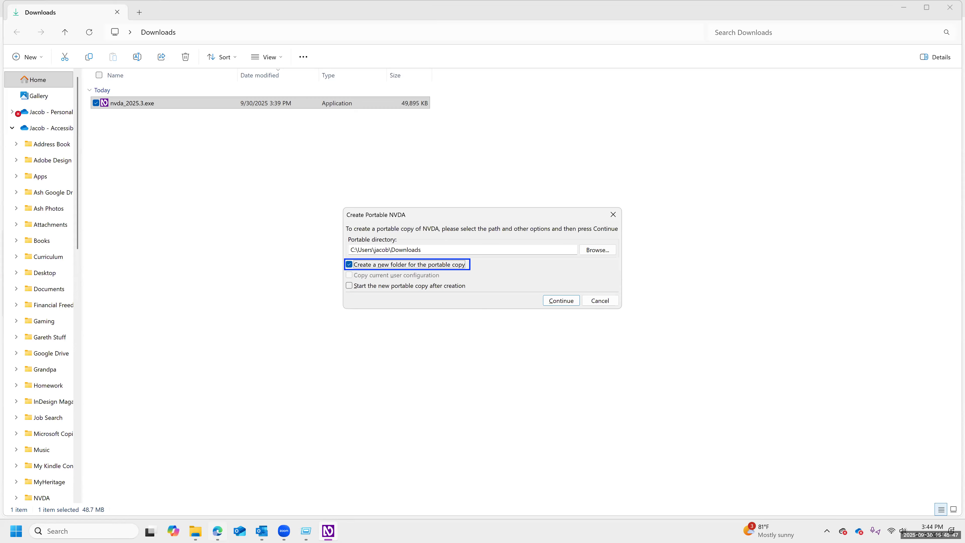
pyautogui.press('space')
pyautogui.press('space')
pyautogui.press('Tab')
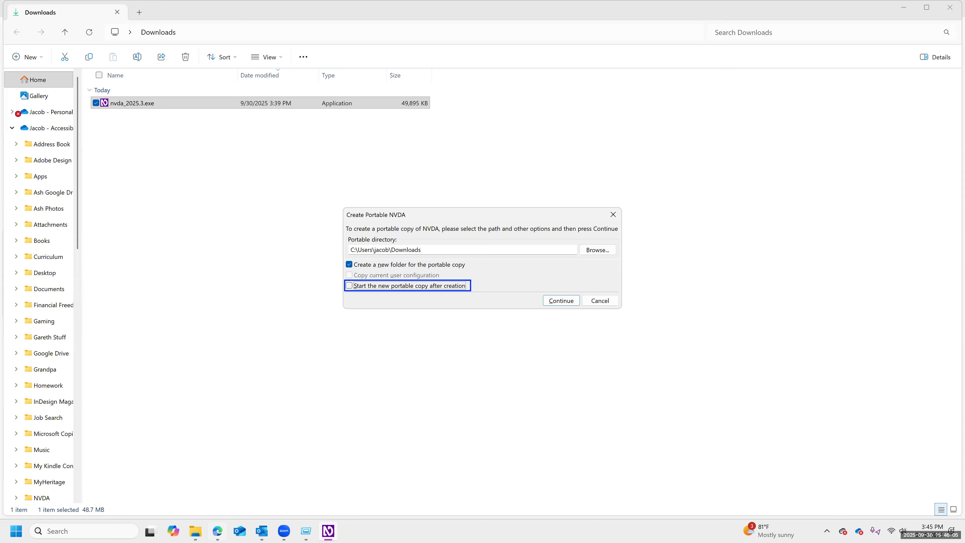
pyautogui.press('space')
pyautogui.press('Tab')
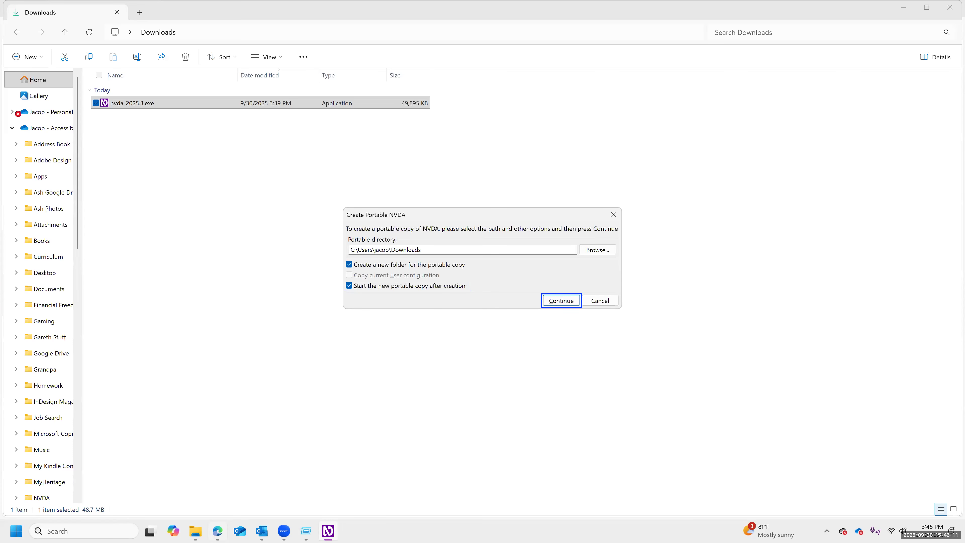
pyautogui.press('Return')
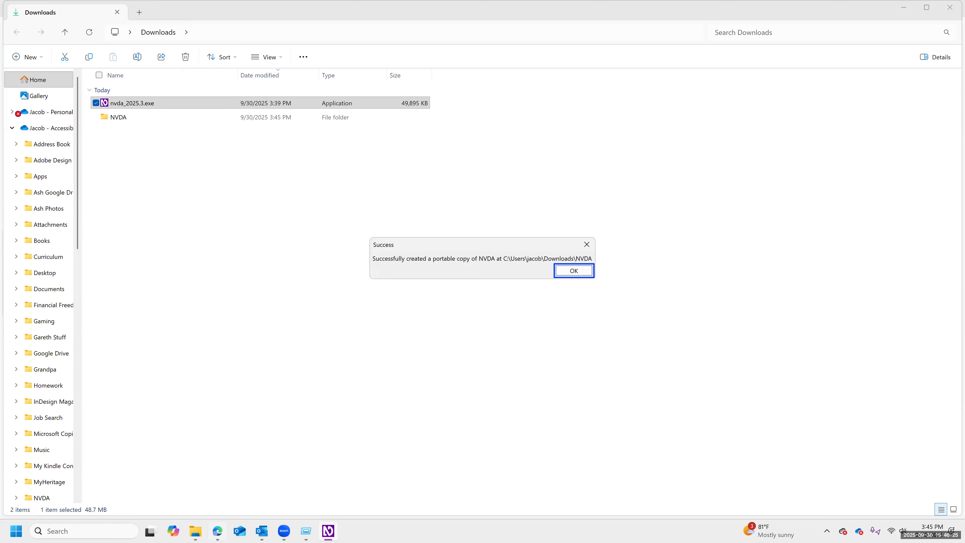
pyautogui.press('Return')
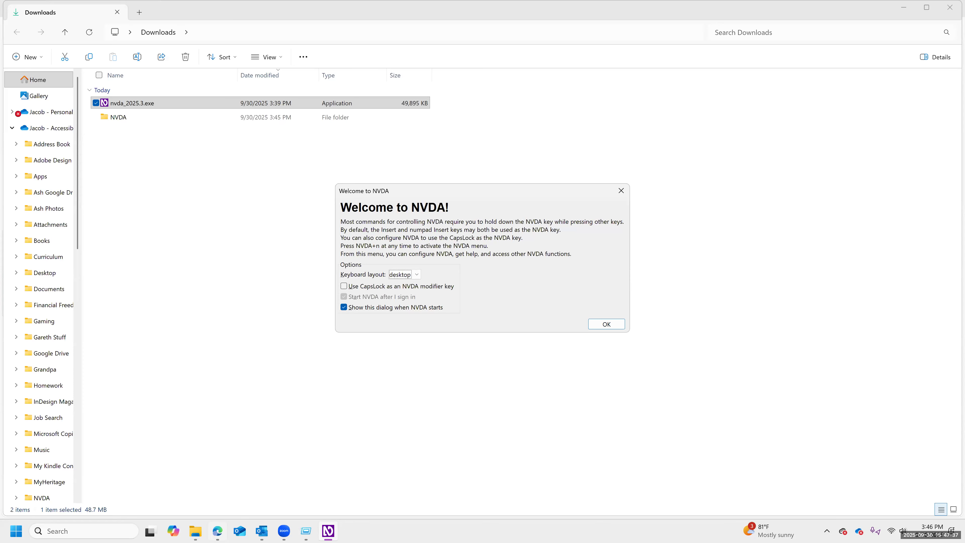
# In the NVDA welcome options, enable CapsLock as an NVDA modifier key and turn off showing the dialog at startup
pyautogui.press('Tab')
pyautogui.press('space')
pyautogui.press('Tab')
pyautogui.press('space')
pyautogui.press('Tab')
pyautogui.press('Return')
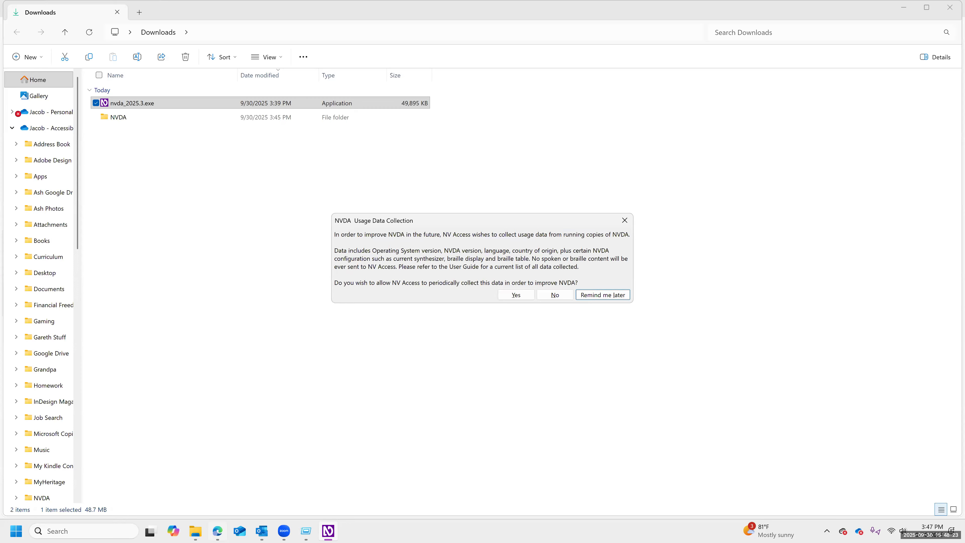
# Decline NV Access's request to collect NVDA usage data
pyautogui.press('Tab')
pyautogui.press('Tab')
pyautogui.press('Return')
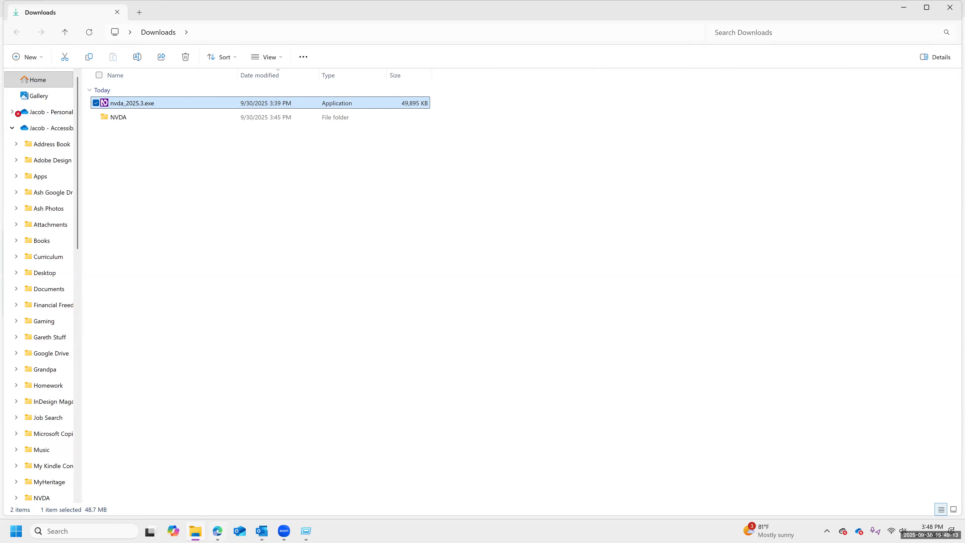
# Open the main NVDA menu and review its entries from Preferences through Exit
pyautogui.press('insert+n')
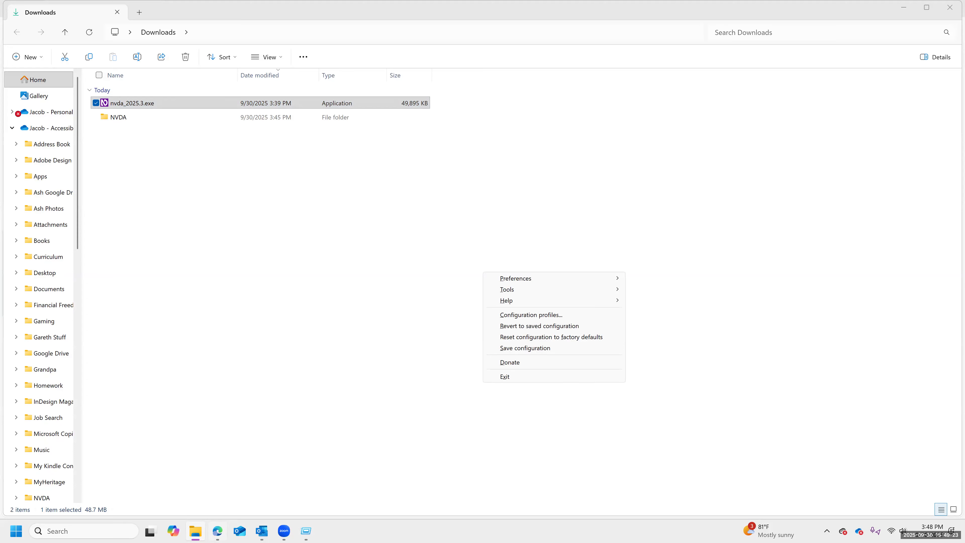
pyautogui.press('Down')
pyautogui.press('Down')
pyautogui.press('Down')
pyautogui.press('Down')
pyautogui.press('Down')
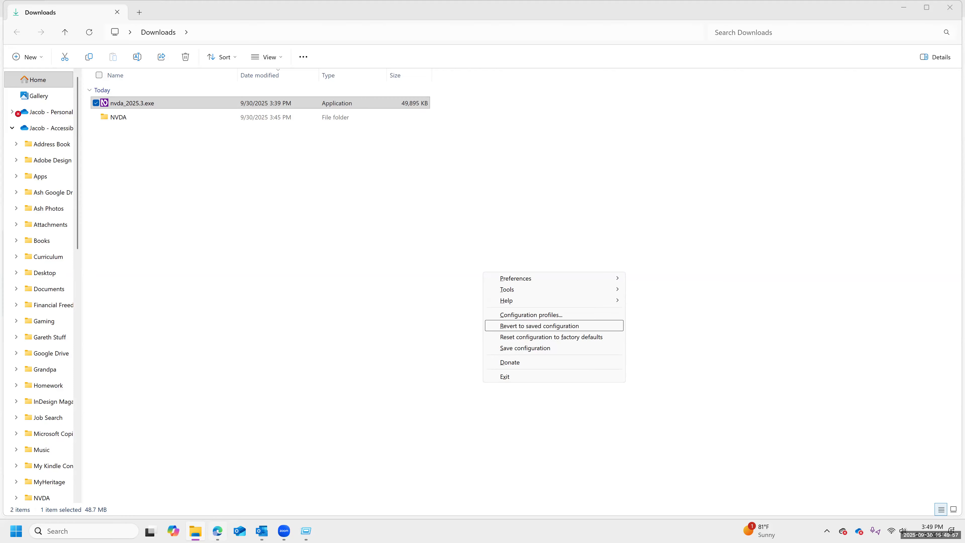
pyautogui.press('Down')
pyautogui.press('Down')
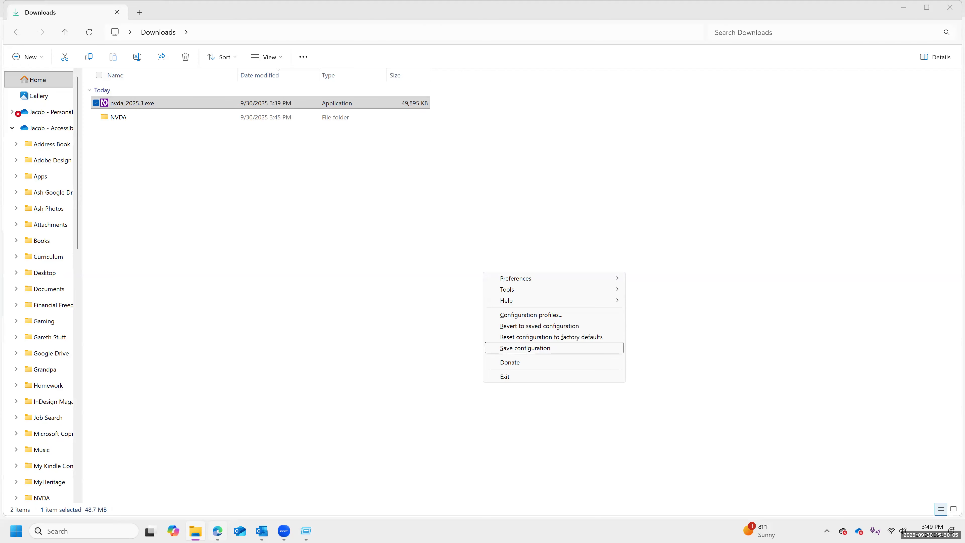
pyautogui.press('Down')
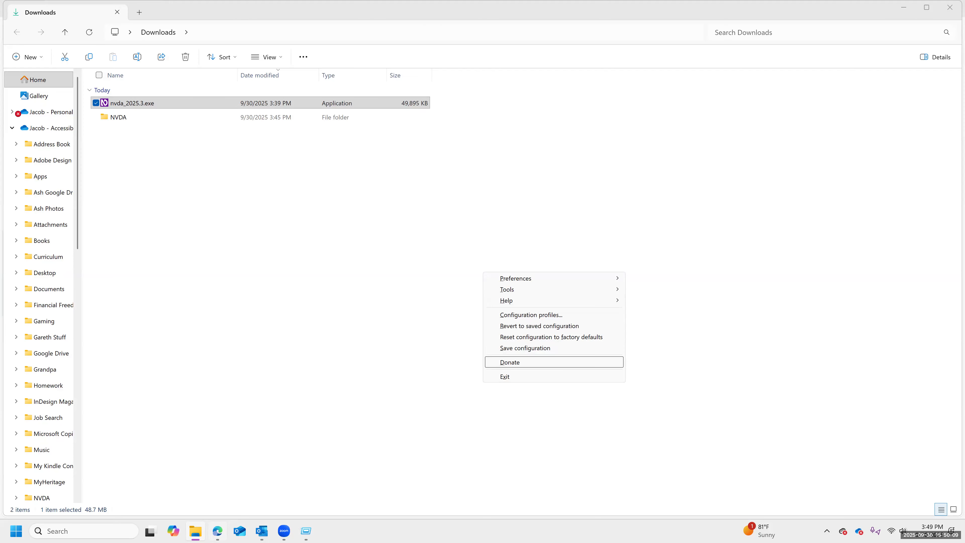
pyautogui.press('Down')
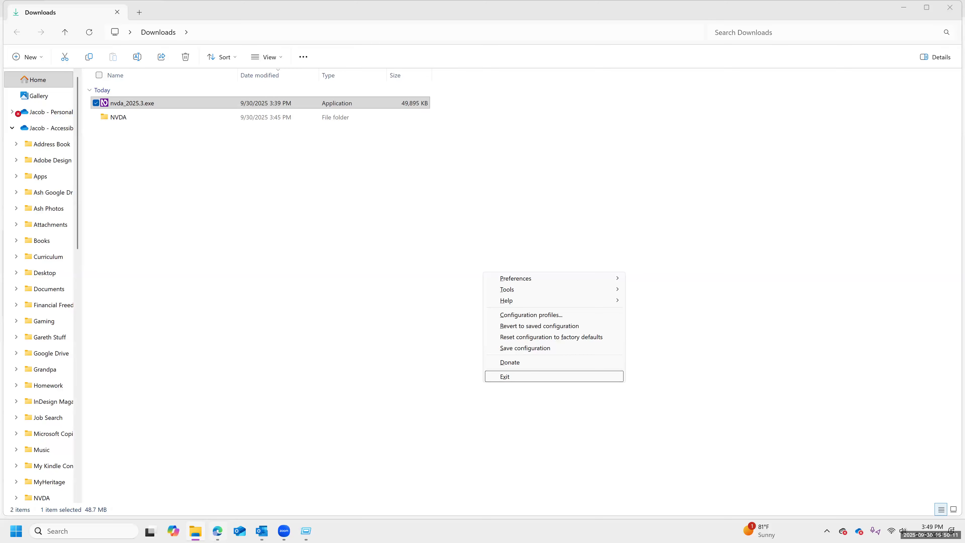
pyautogui.press('Down')
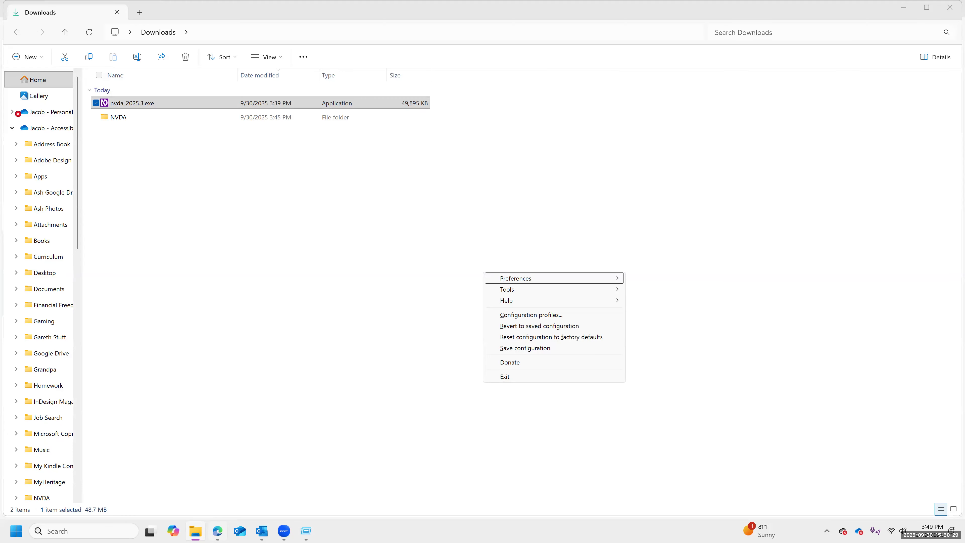
# Look through the NVDA Preferences entries and open Settings
pyautogui.press('Right')
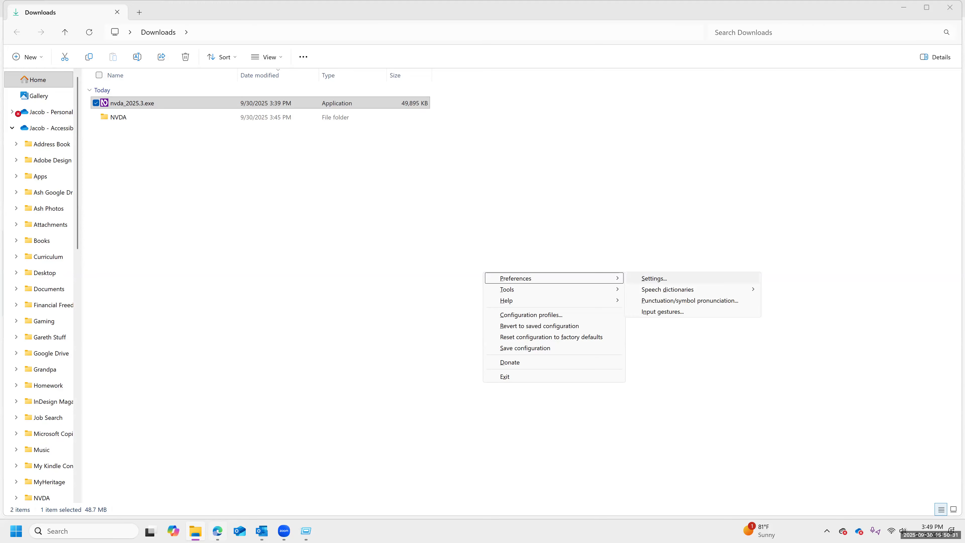
pyautogui.press('Down')
pyautogui.press('Down')
pyautogui.press('Down')
pyautogui.press('Down')
pyautogui.press('Return')
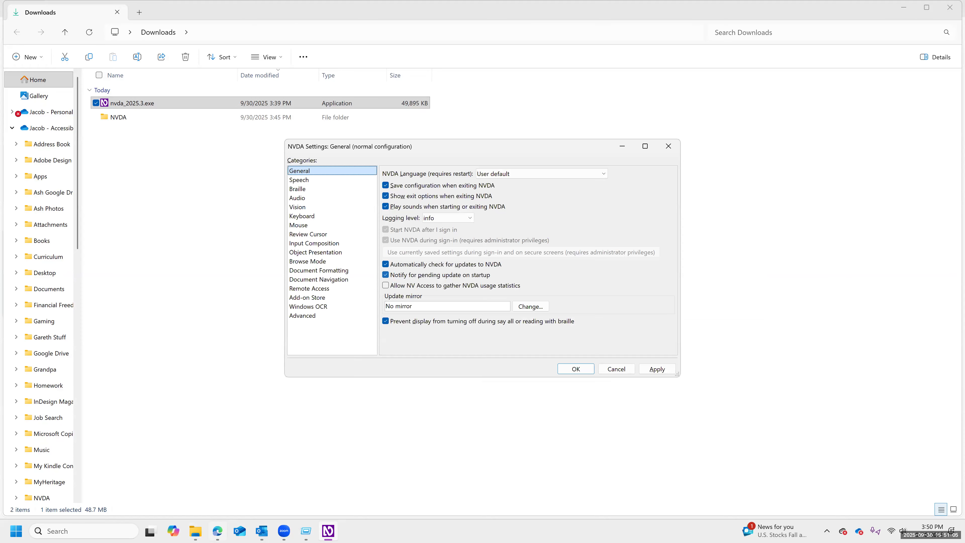
# Examine the Speech category of the NVDA settings and close the dialog without changes
pyautogui.press('Down')
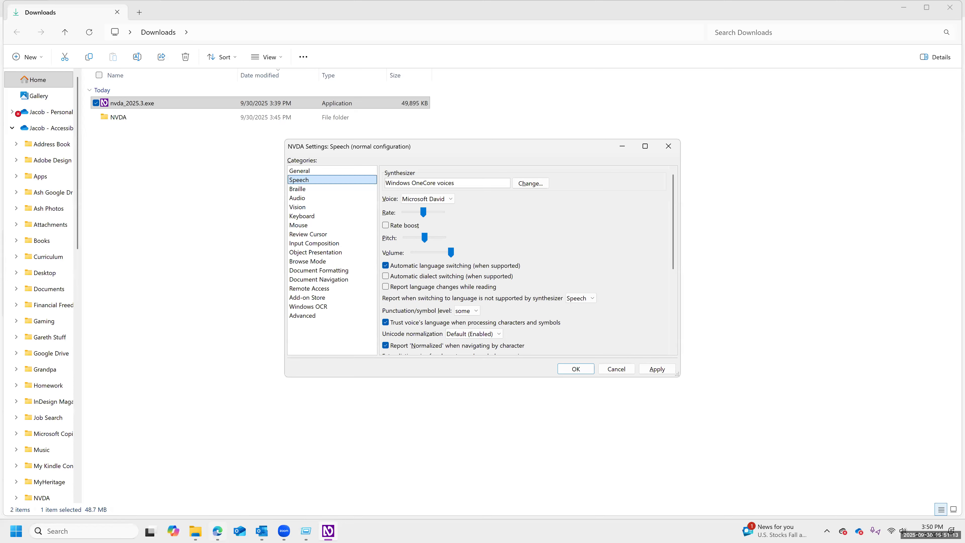
pyautogui.press('Tab')
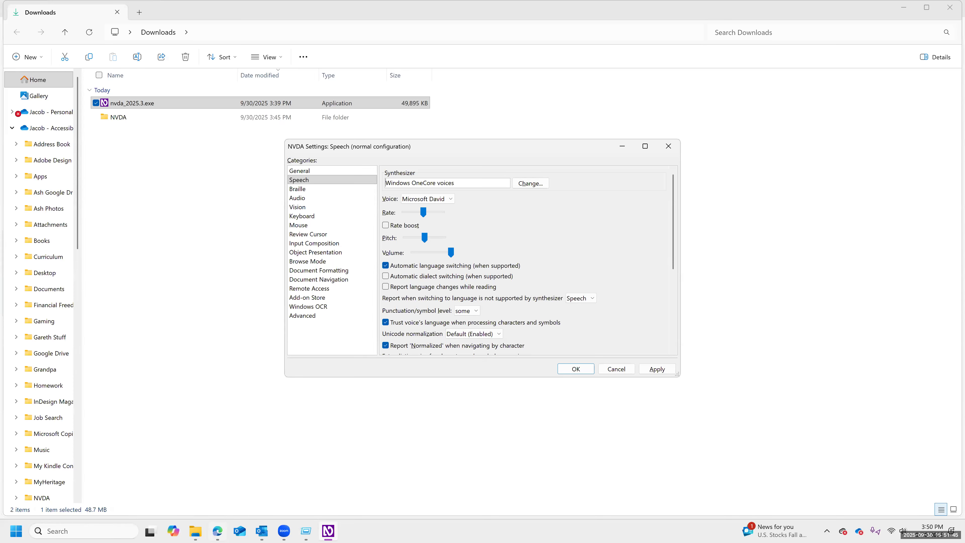
pyautogui.press('Escape')
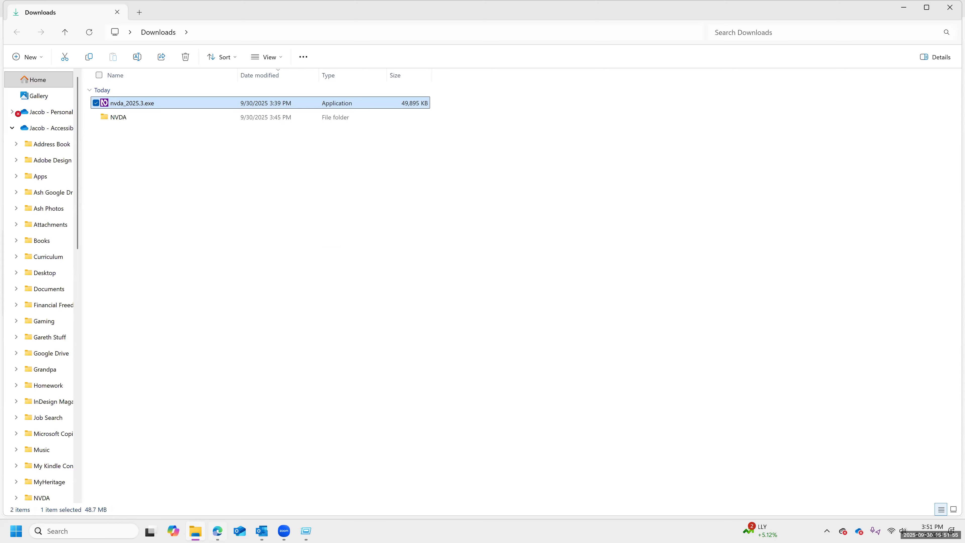
# Switch to the NV Access download page in Microsoft Edge
pyautogui.hotkey('alt', 'Tab')
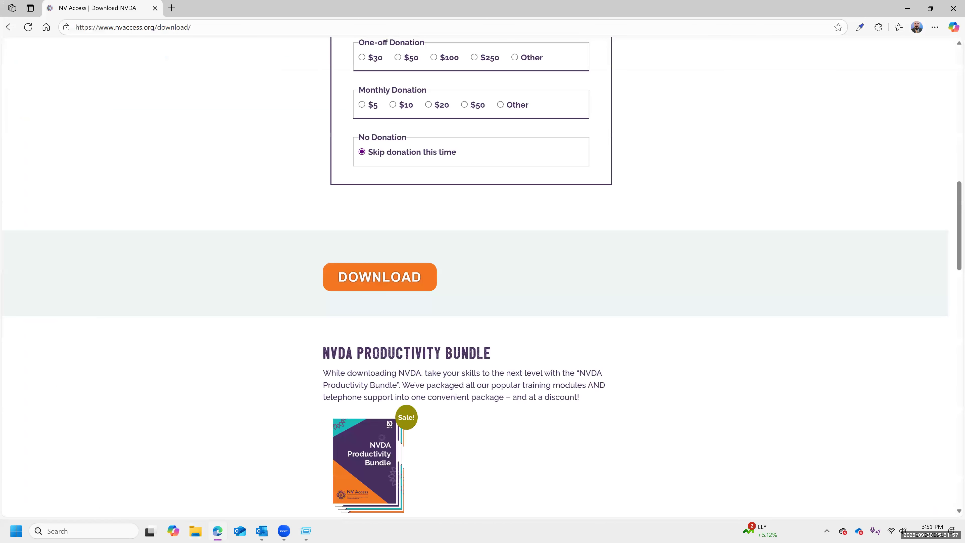